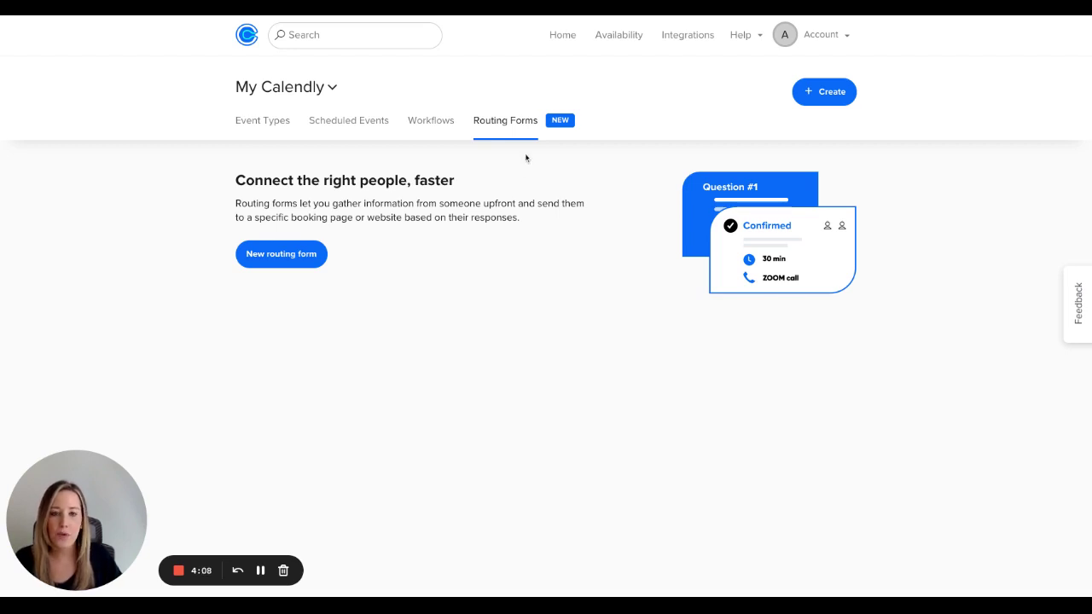
Step: Create a new routing form named Sales
click(321, 261)
text(Sales)
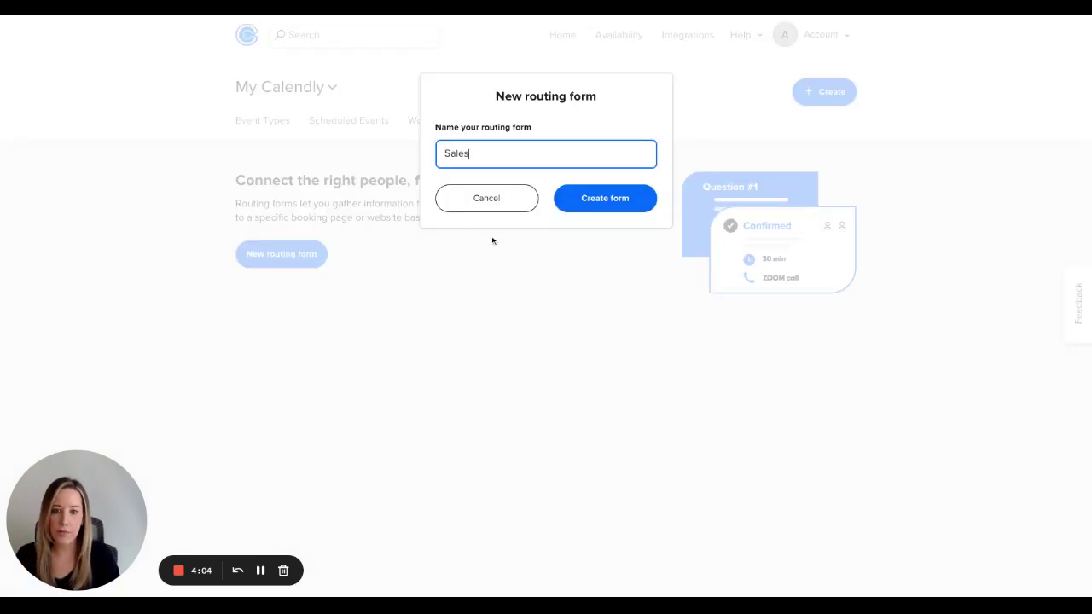
click(641, 198)
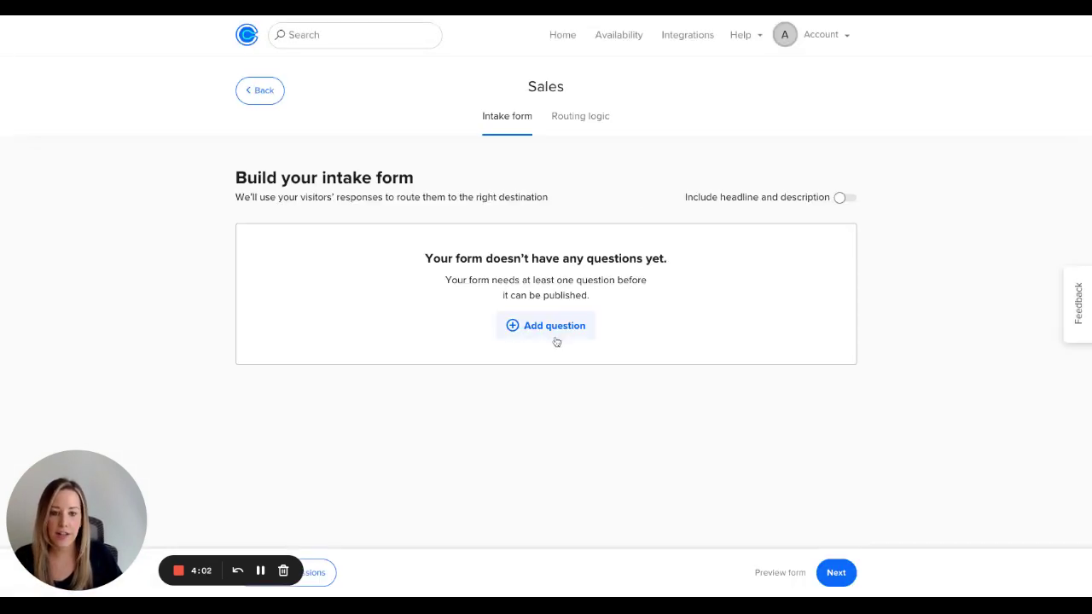
Step: Add and save Name and Email address questions to the form
click(556, 333)
click(552, 239)
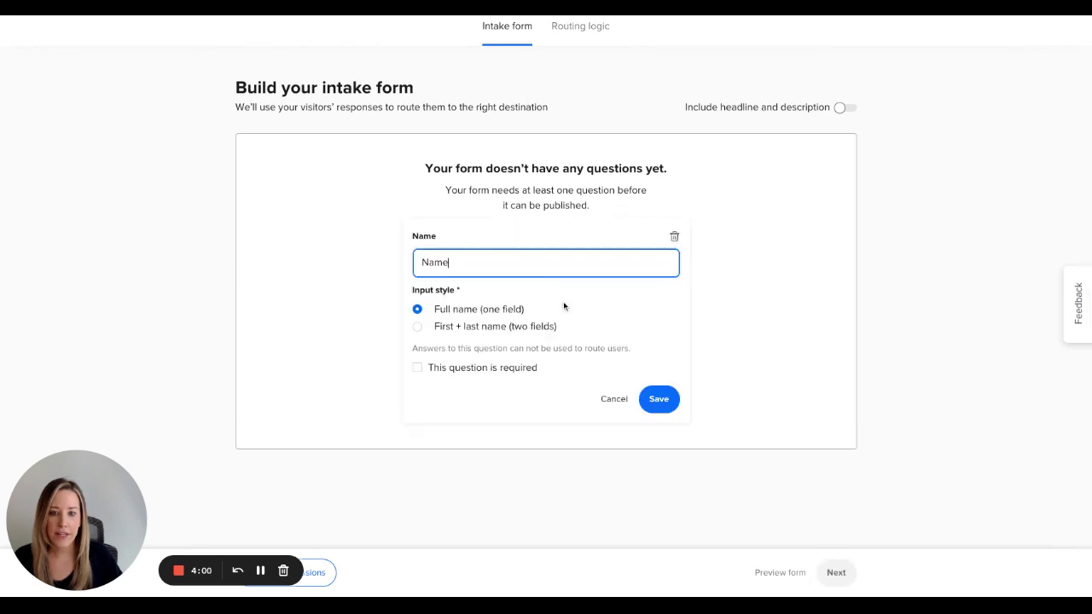
click(669, 399)
click(478, 332)
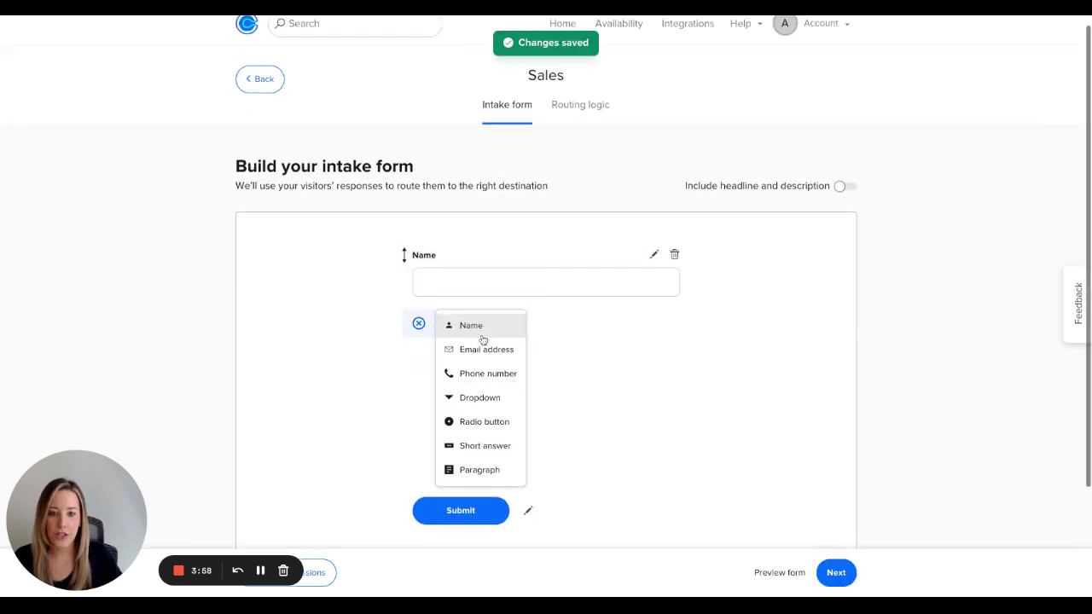
click(503, 215)
click(662, 328)
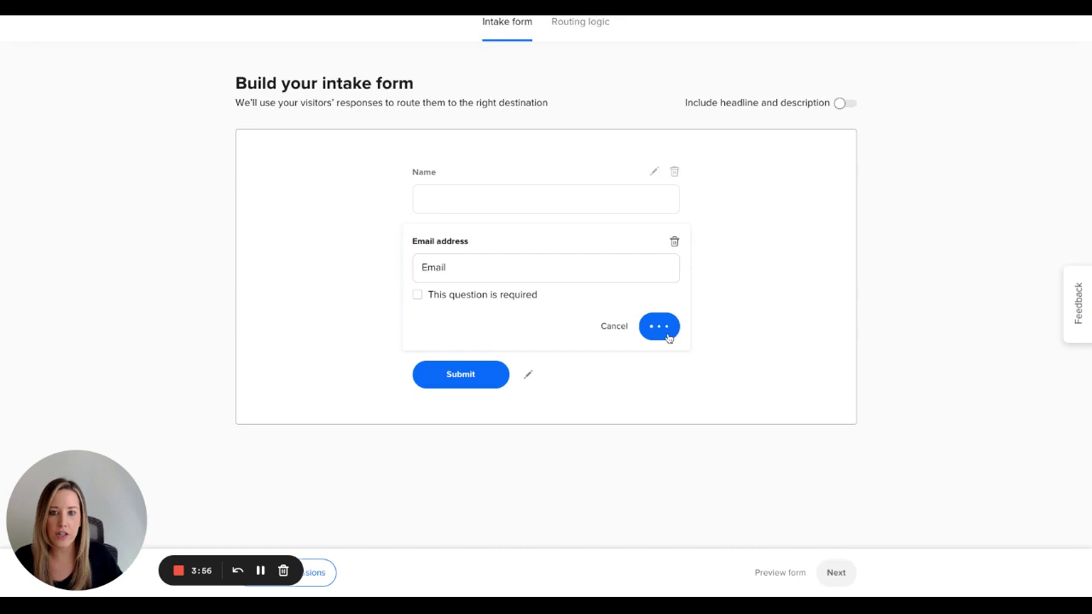
Step: Add a required radio question 'Company size' with answers 0-50, 50-500 and 500+
click(447, 339)
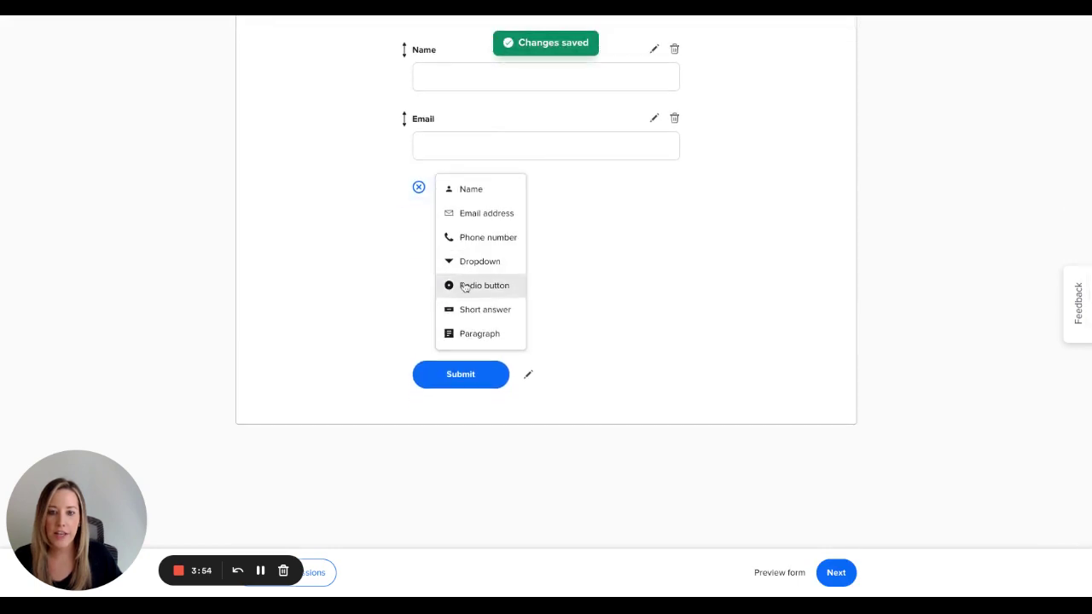
click(465, 285)
text(Company siz)
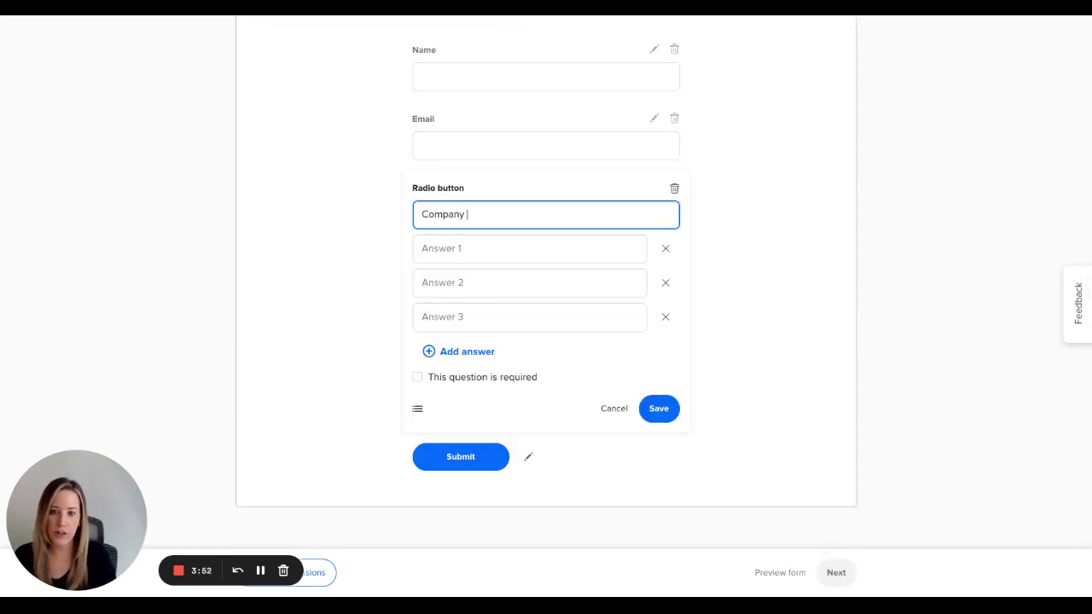
text(e)
click(464, 253)
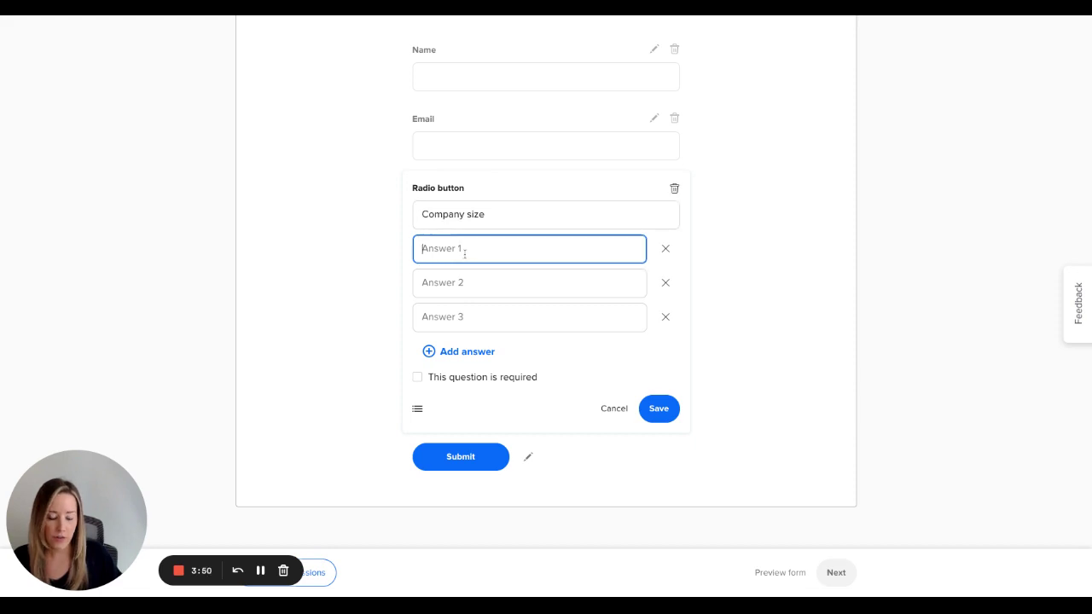
text(0-50)
click(468, 280)
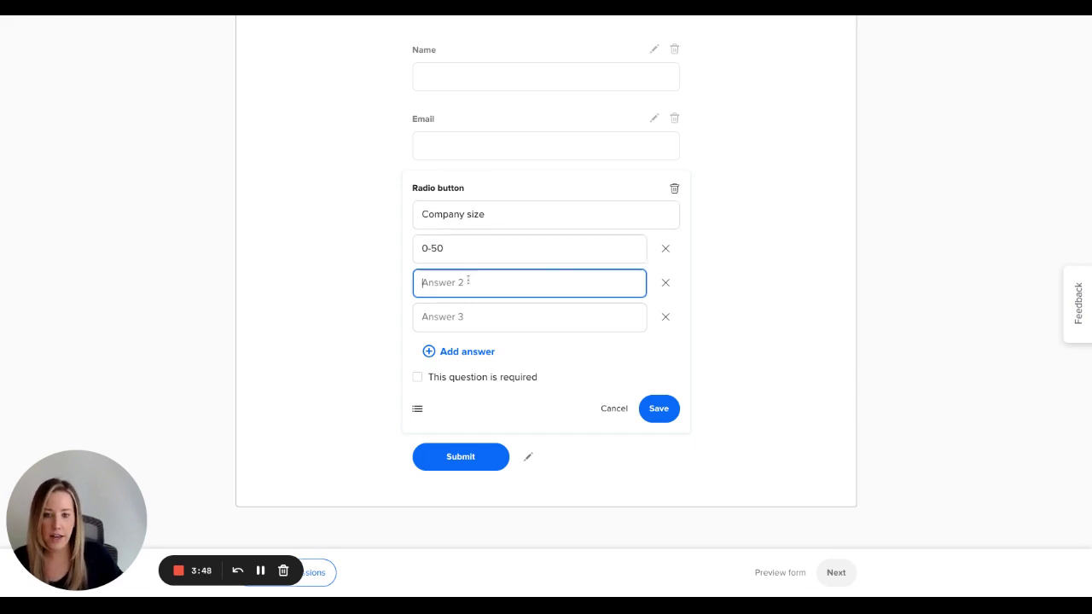
text(50-500)
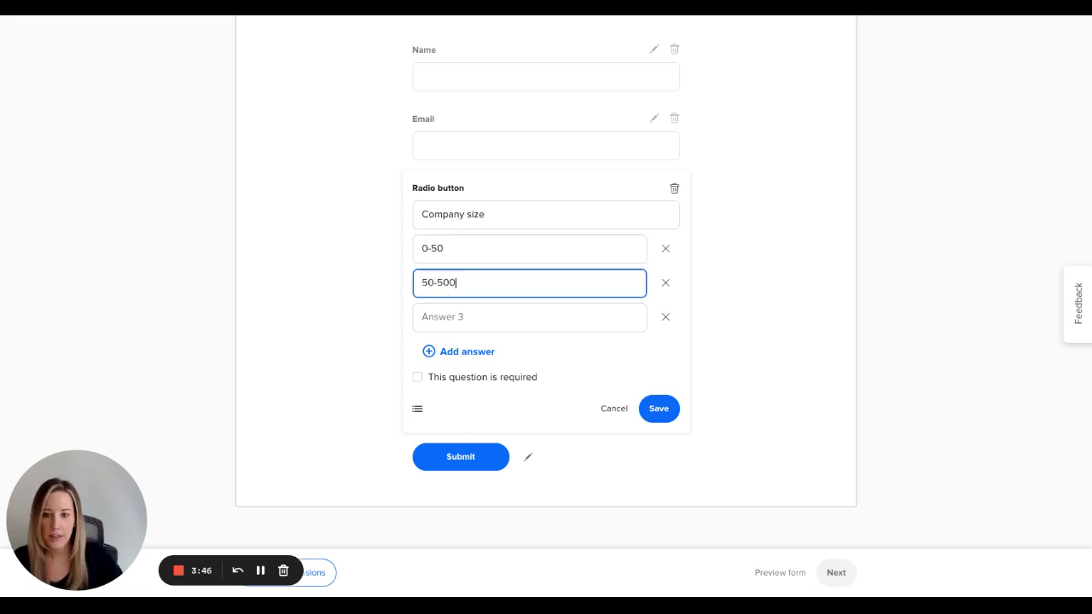
click(467, 310)
text(500)
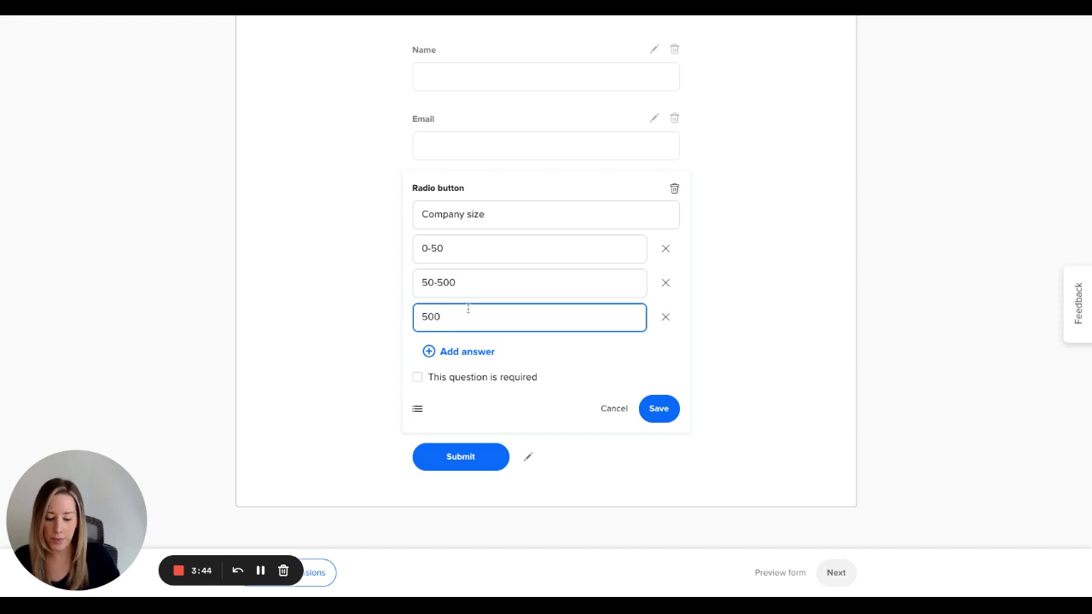
text(+)
click(417, 377)
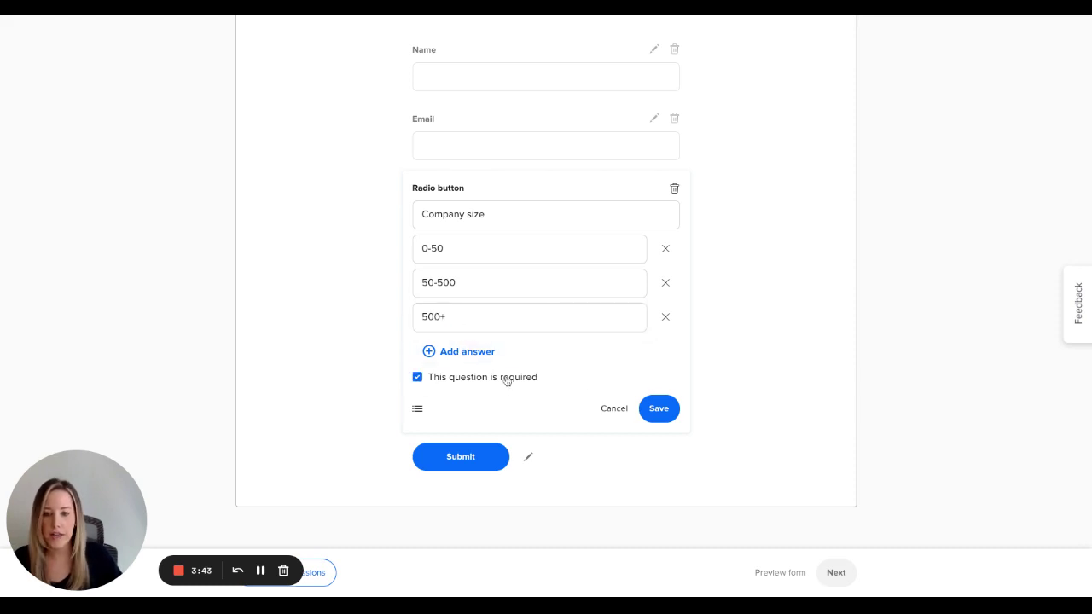
click(662, 411)
Step: Add a radio question 'Are you in the healthcare field?' with answers Yes and No
click(461, 334)
scroll(488, 262, down, 2)
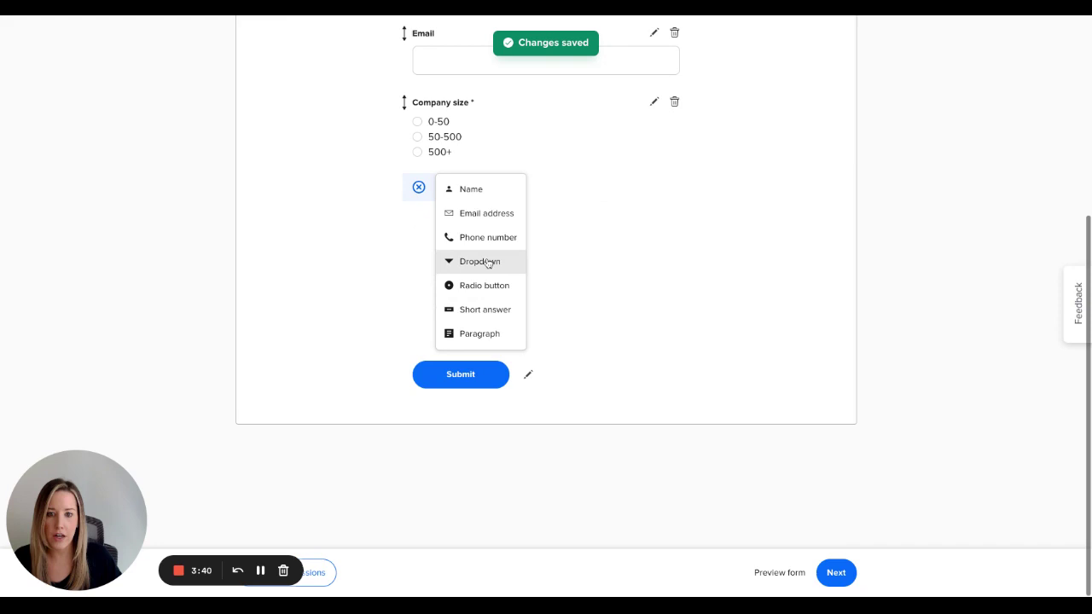
click(486, 284)
text(Are y)
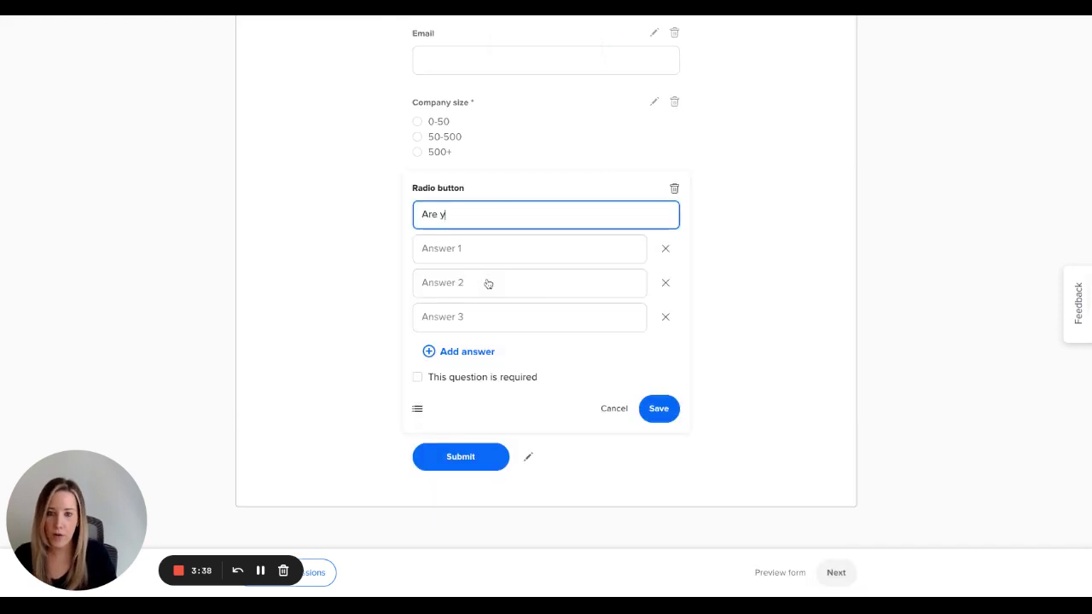
text(ou in the hea)
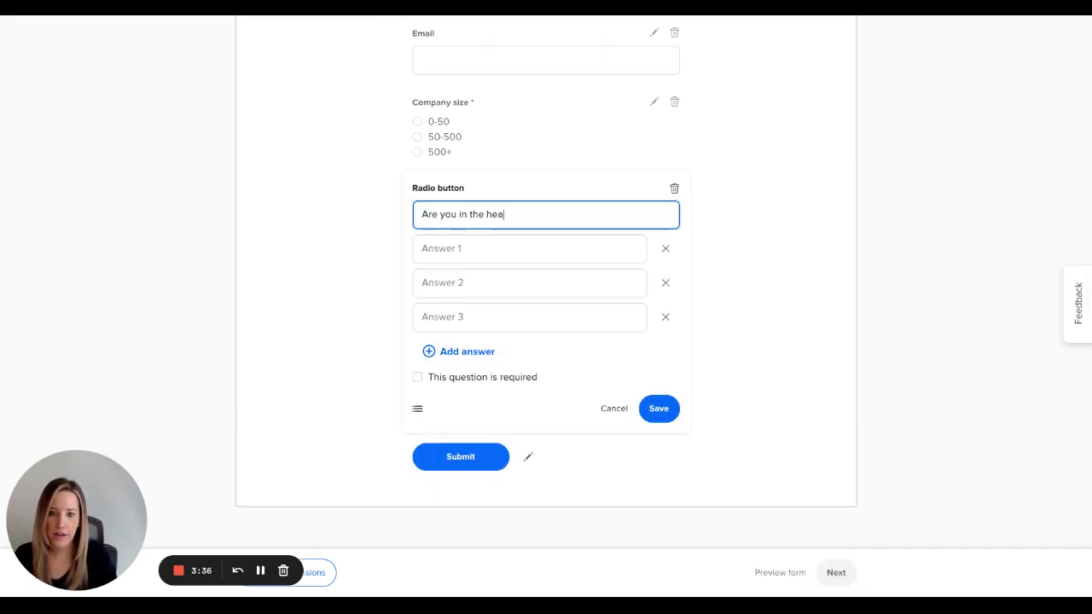
text(lthcare field?)
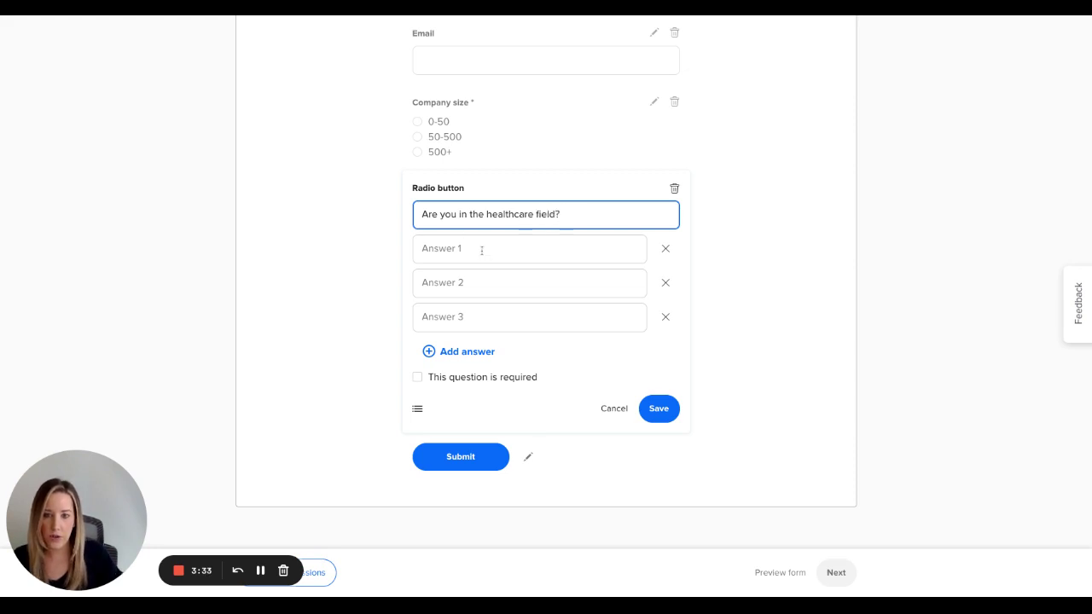
click(482, 249)
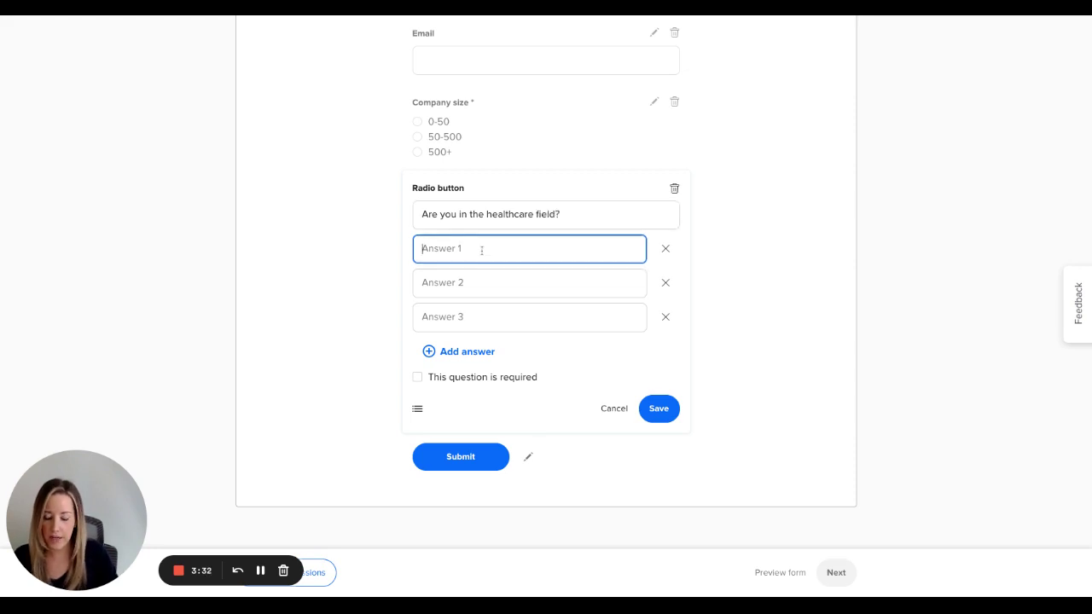
text(Yes)
click(480, 290)
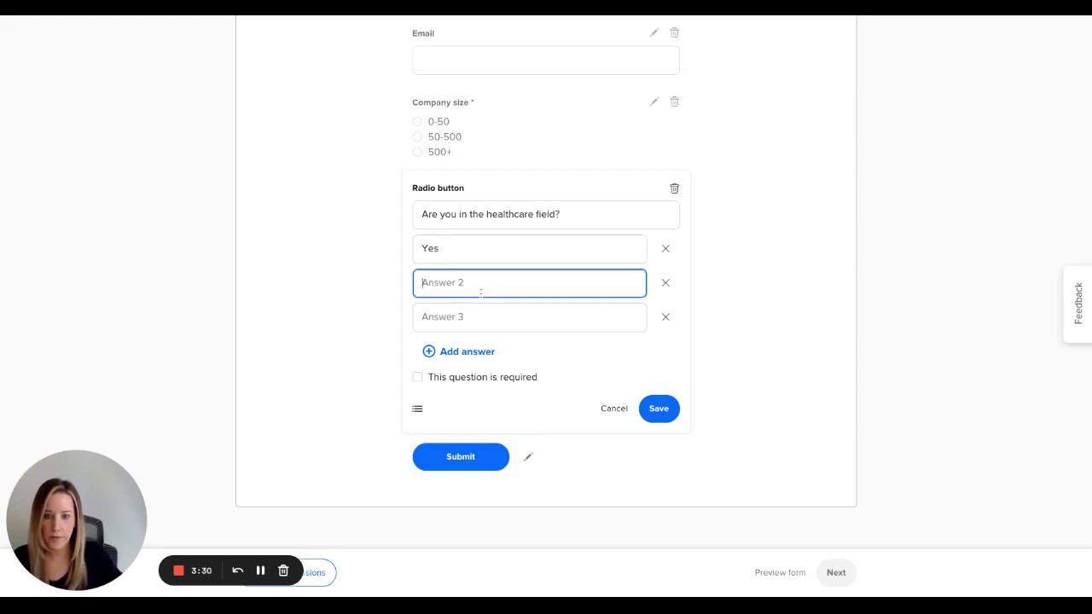
text(No)
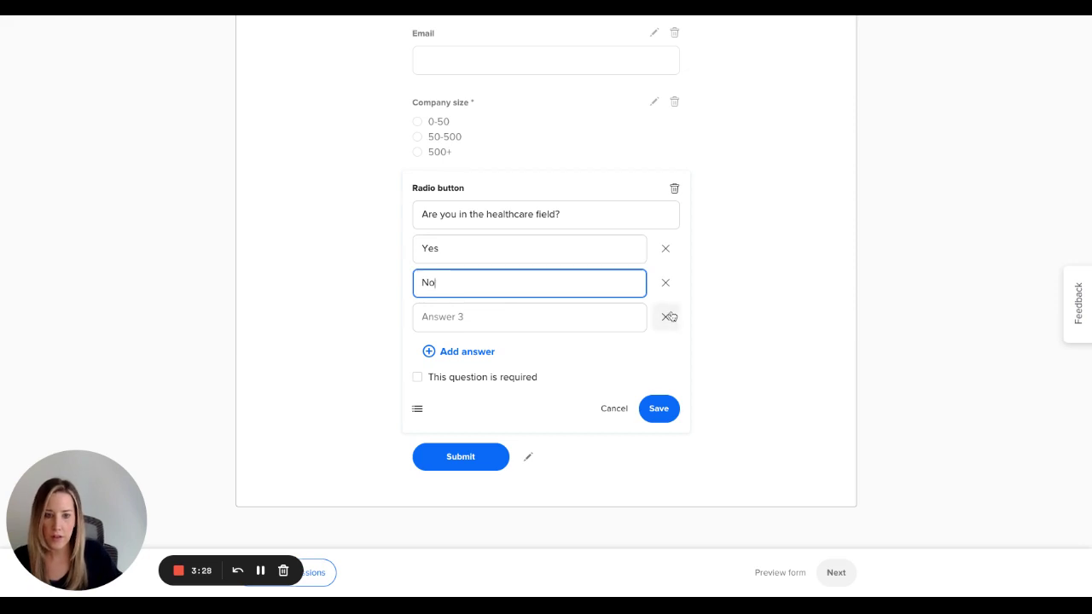
Step: Remove the unused third answer, make the question required, save, and continue to routing logic
click(665, 317)
click(417, 343)
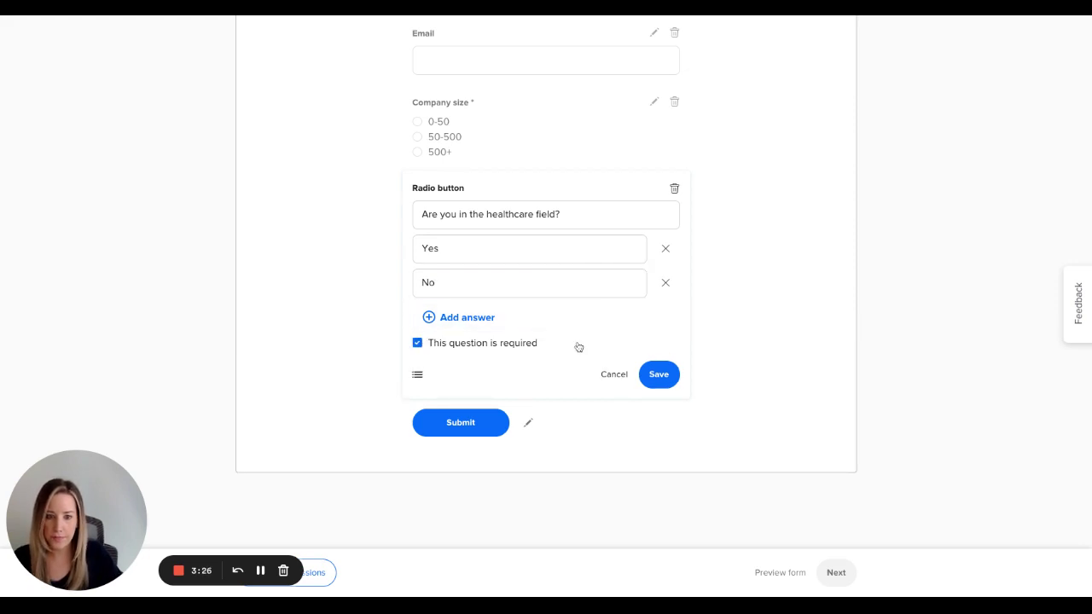
click(659, 374)
click(822, 580)
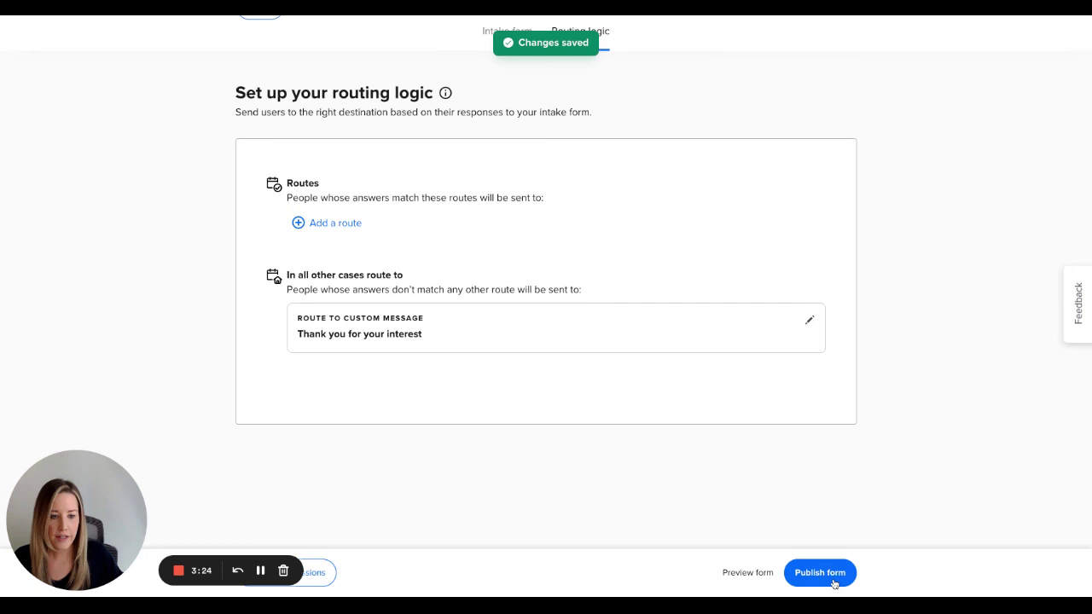
Step: Create a first route whose result is the Healthcare Demo event type
click(345, 224)
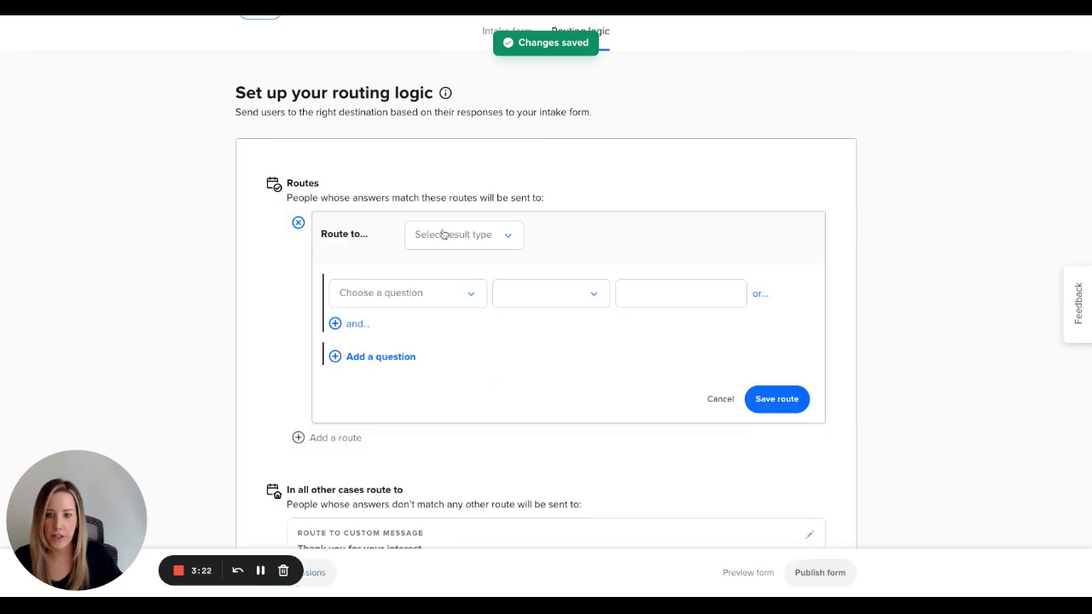
click(466, 237)
click(465, 297)
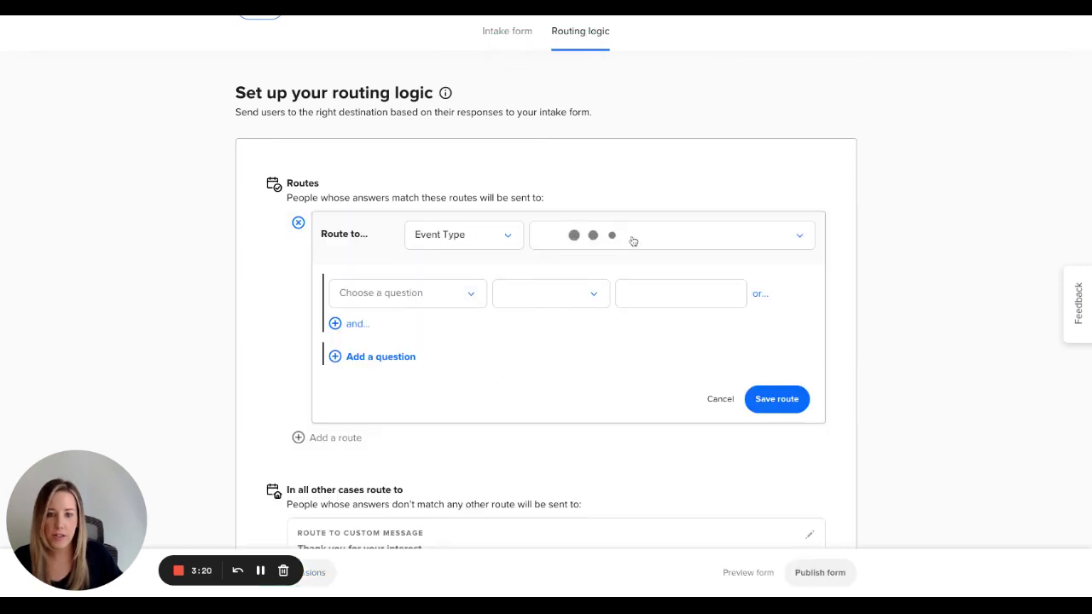
click(633, 239)
text(he)
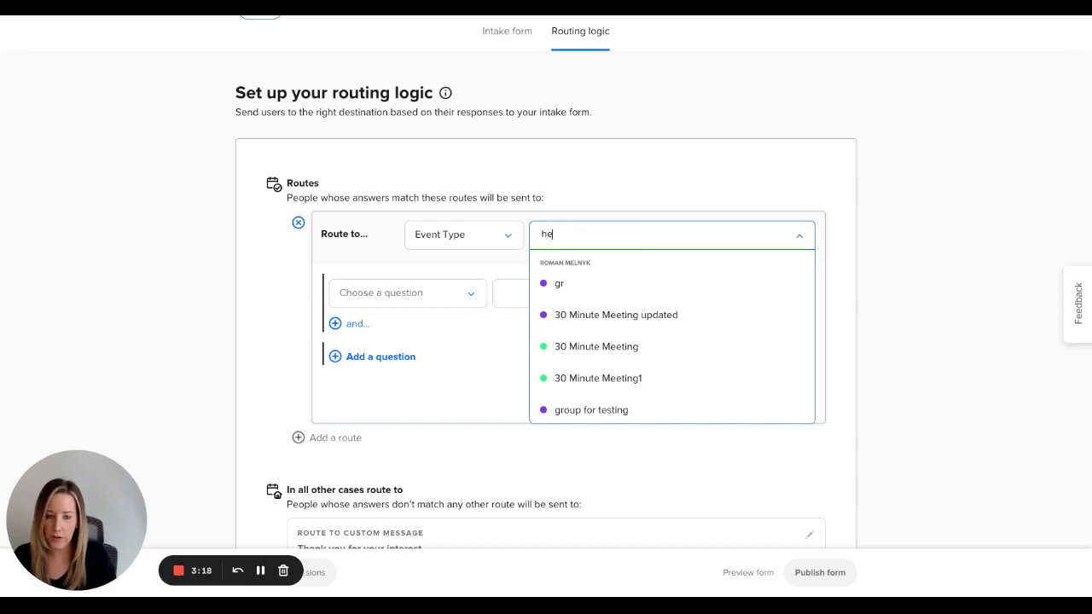
text(al)
click(670, 273)
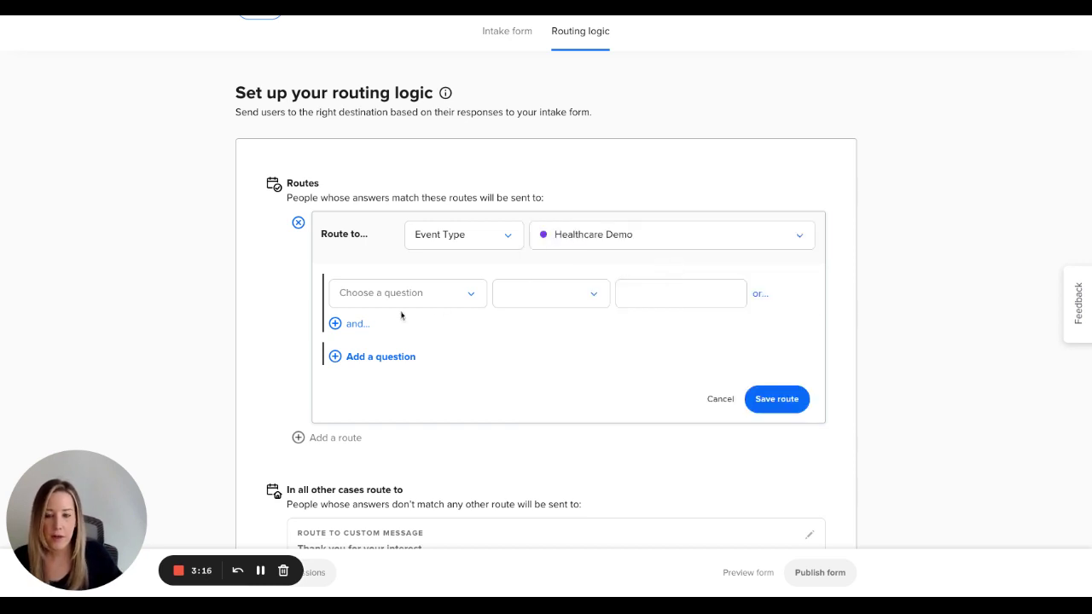
Step: Set the route condition to healthcare-field answer is Yes, save it, and start another route
click(396, 298)
click(395, 353)
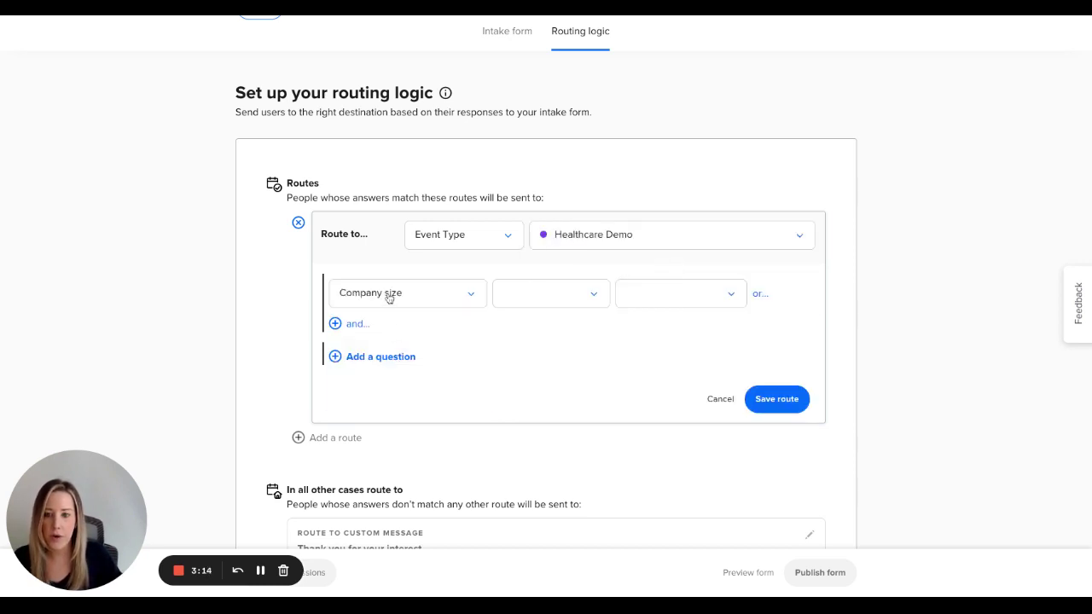
click(387, 292)
click(390, 385)
click(520, 309)
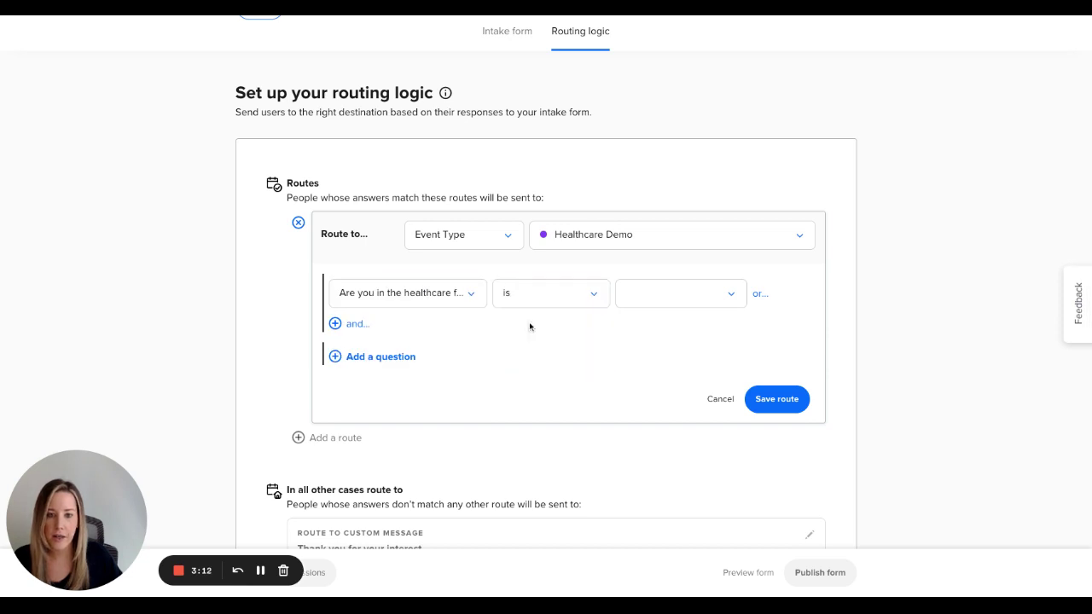
click(640, 300)
click(638, 321)
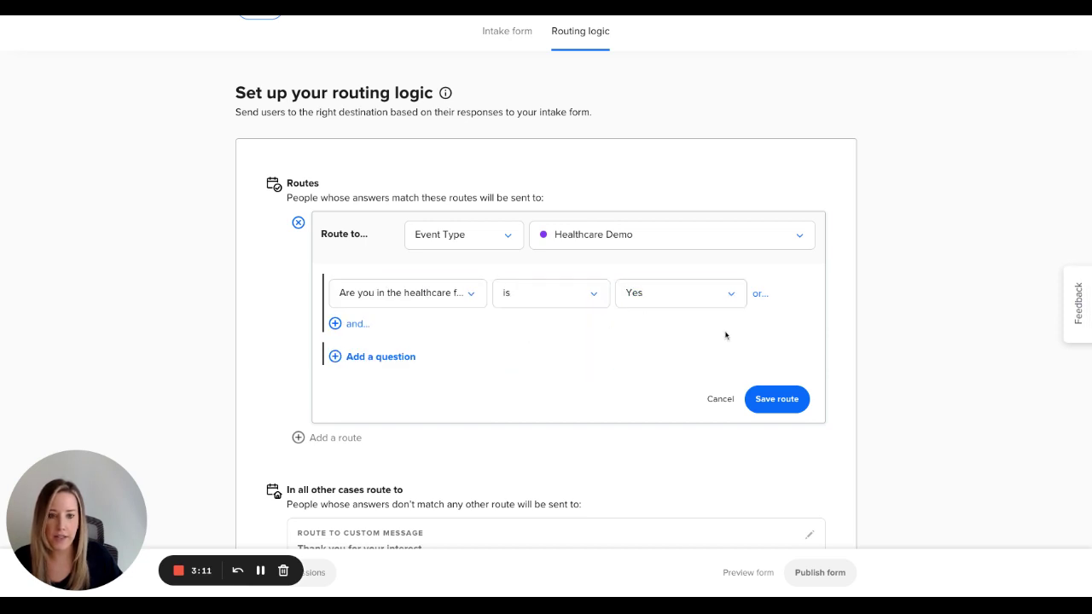
click(771, 401)
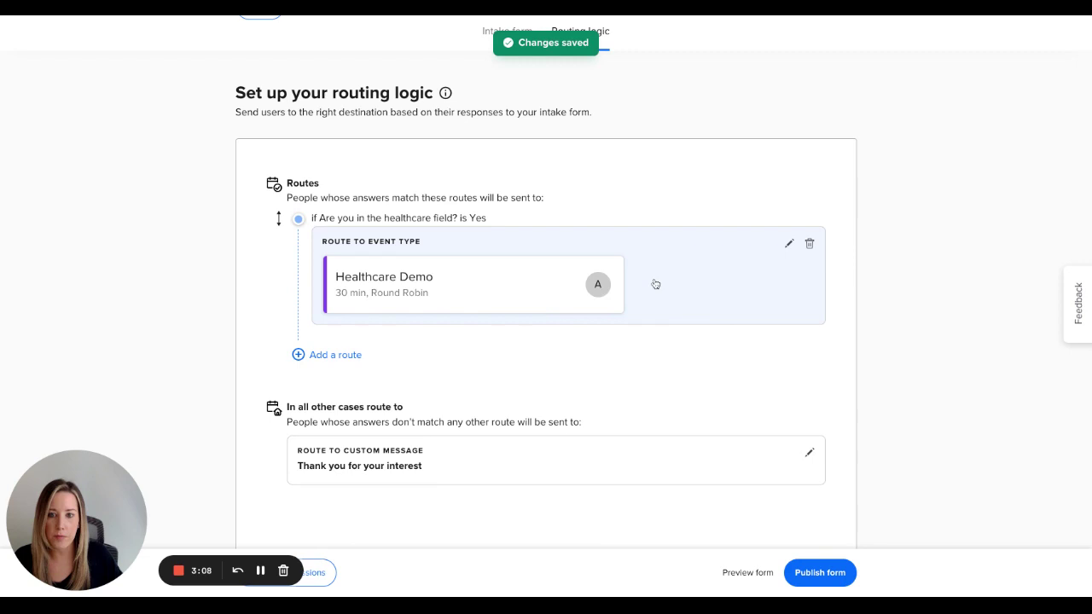
click(312, 358)
Step: Set the new route's result to the custom thank-you message
click(474, 376)
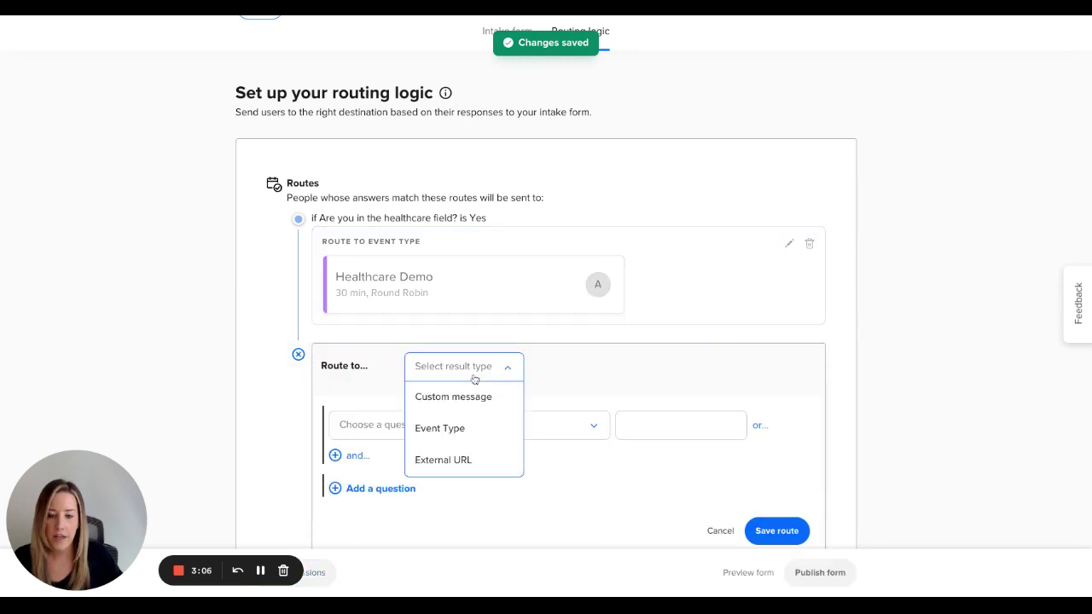
click(469, 435)
click(510, 367)
click(507, 396)
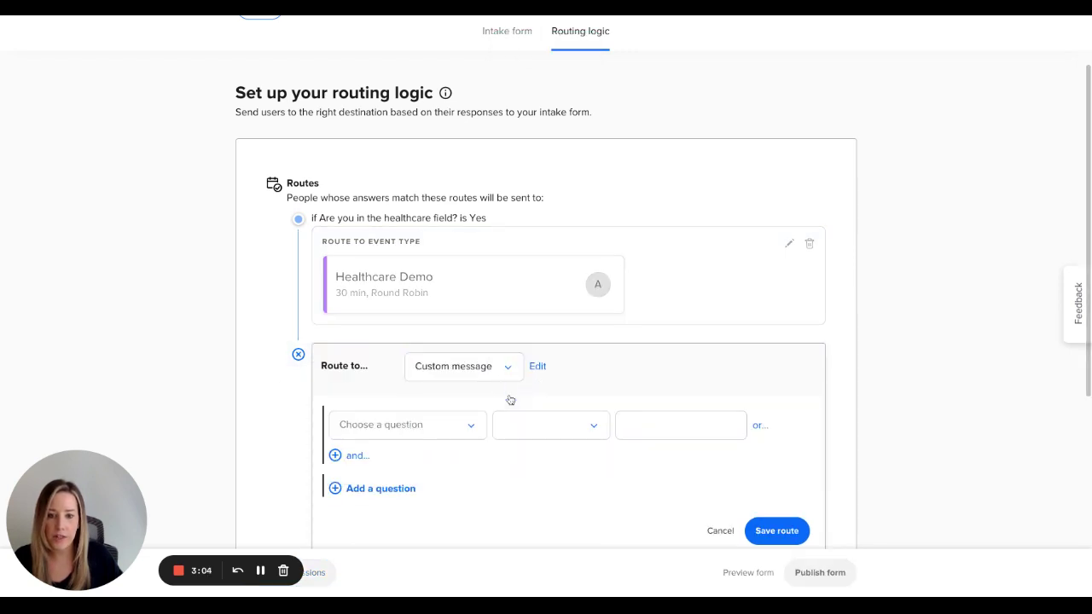
scroll(580, 379, down, 1)
Step: Add the condition Company size is 0-50 and save the route
click(470, 372)
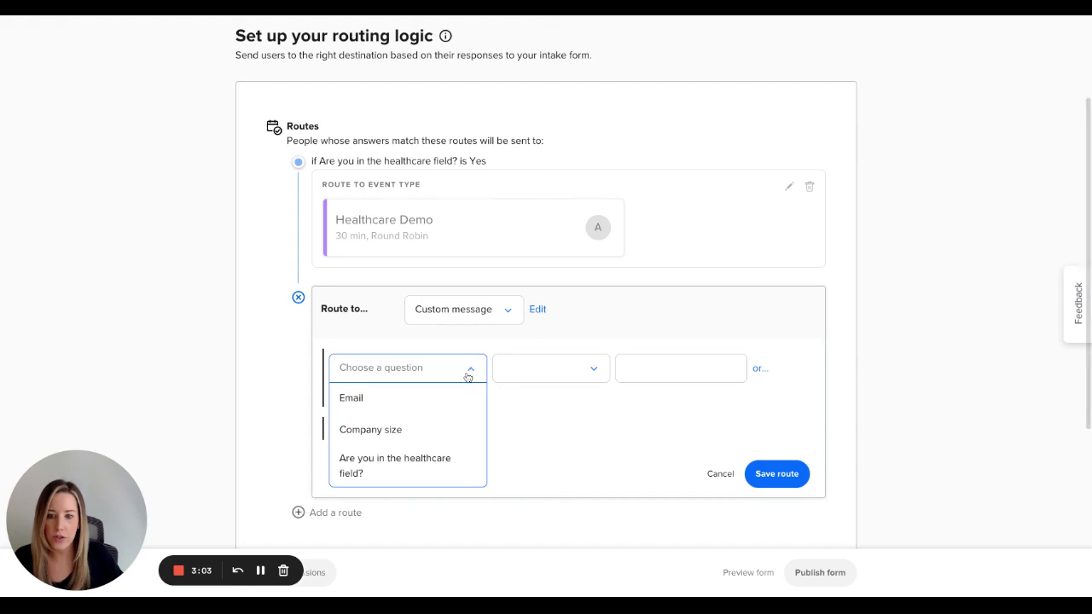
click(447, 435)
click(512, 378)
click(525, 398)
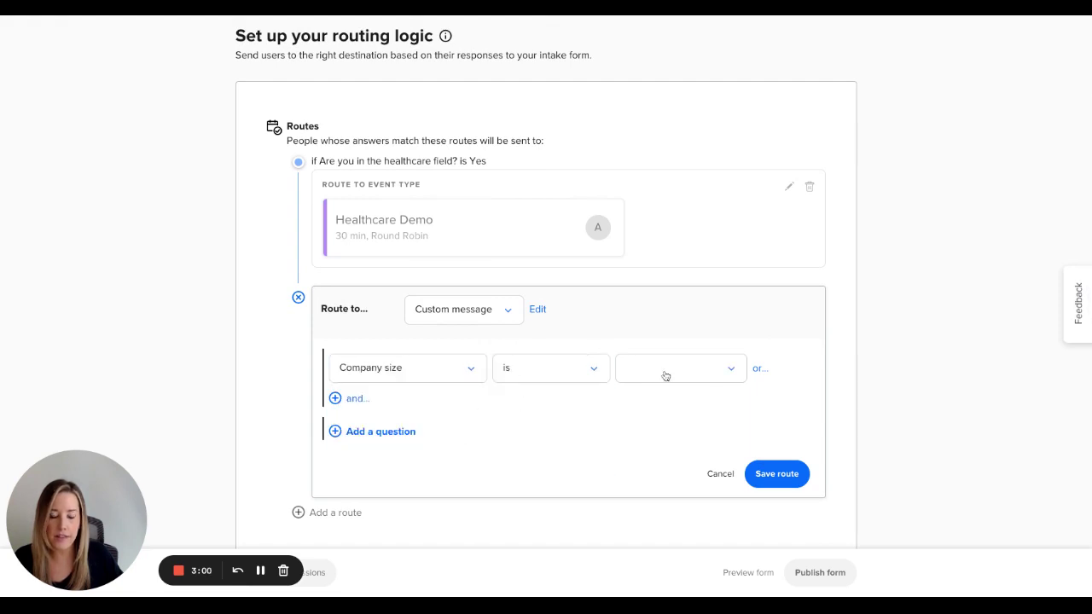
click(663, 376)
click(659, 403)
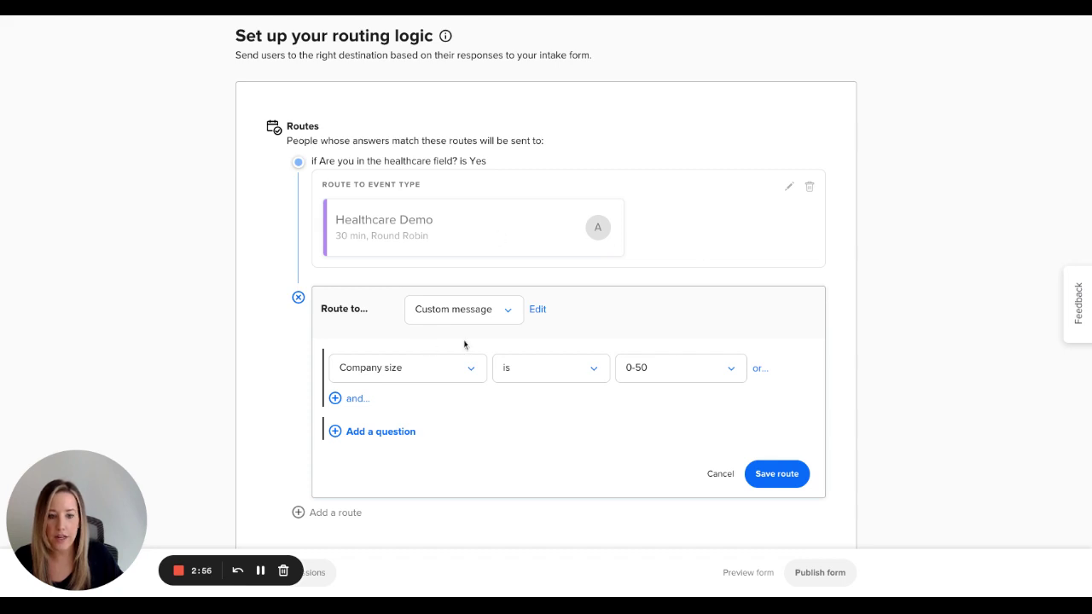
click(777, 474)
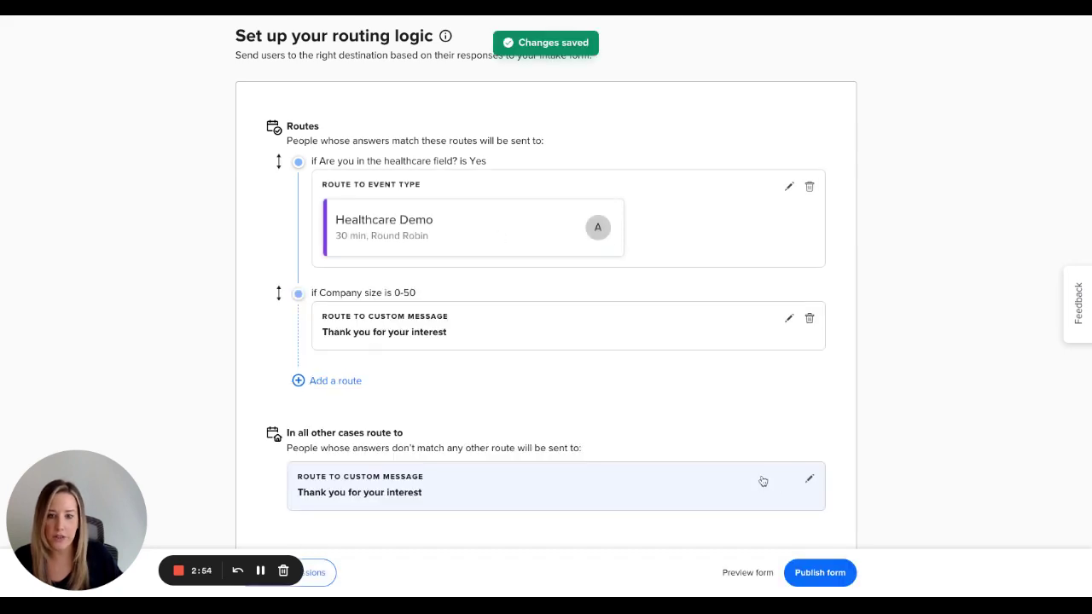
Step: Add a third route sending respondents to the 15 min Demo event type
click(328, 381)
click(473, 401)
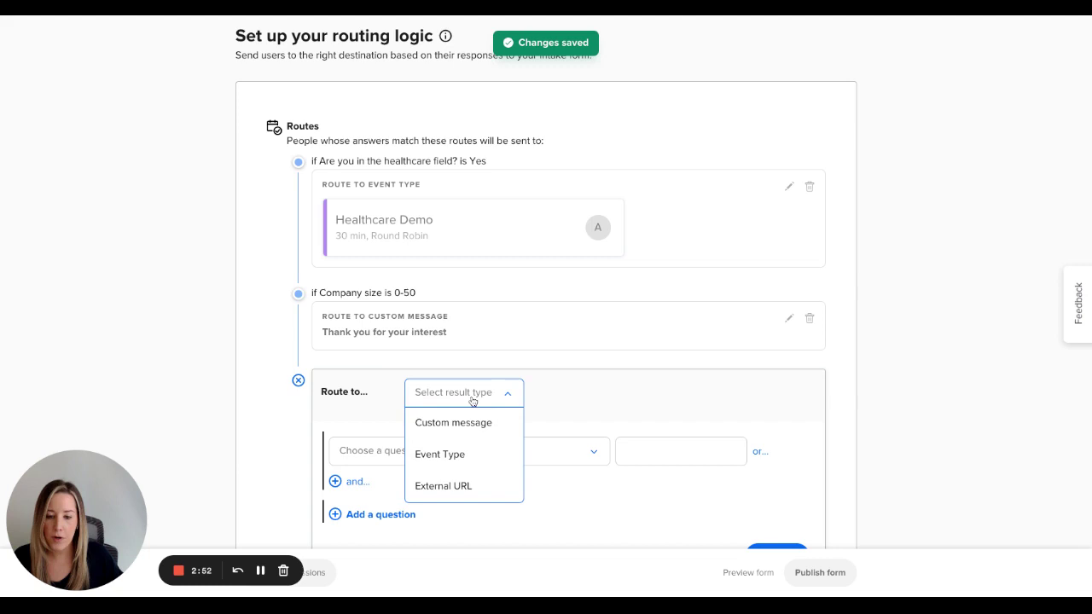
click(473, 458)
click(607, 405)
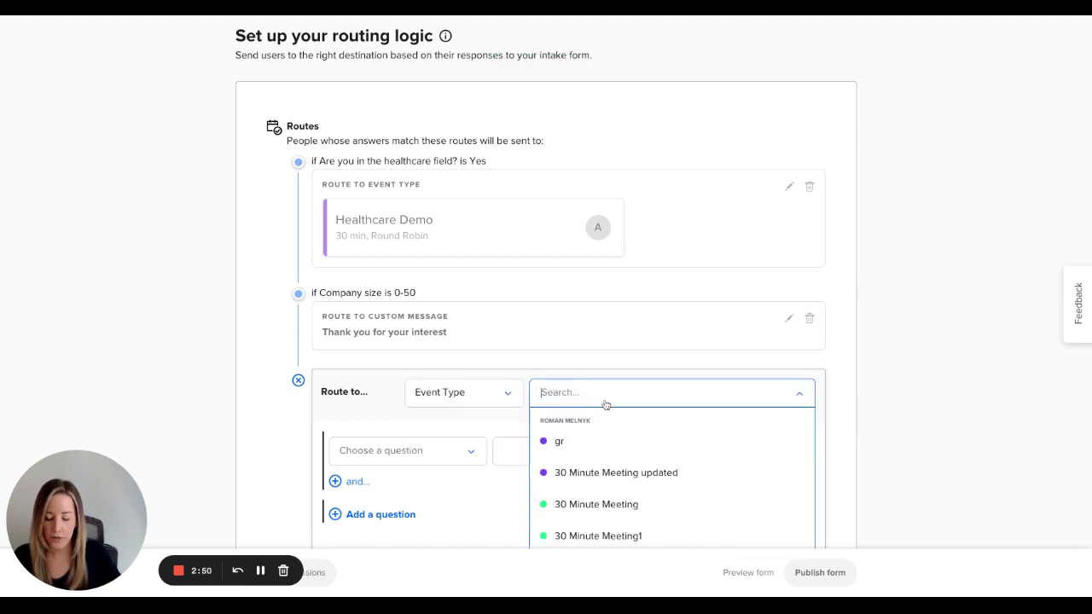
text(smb)
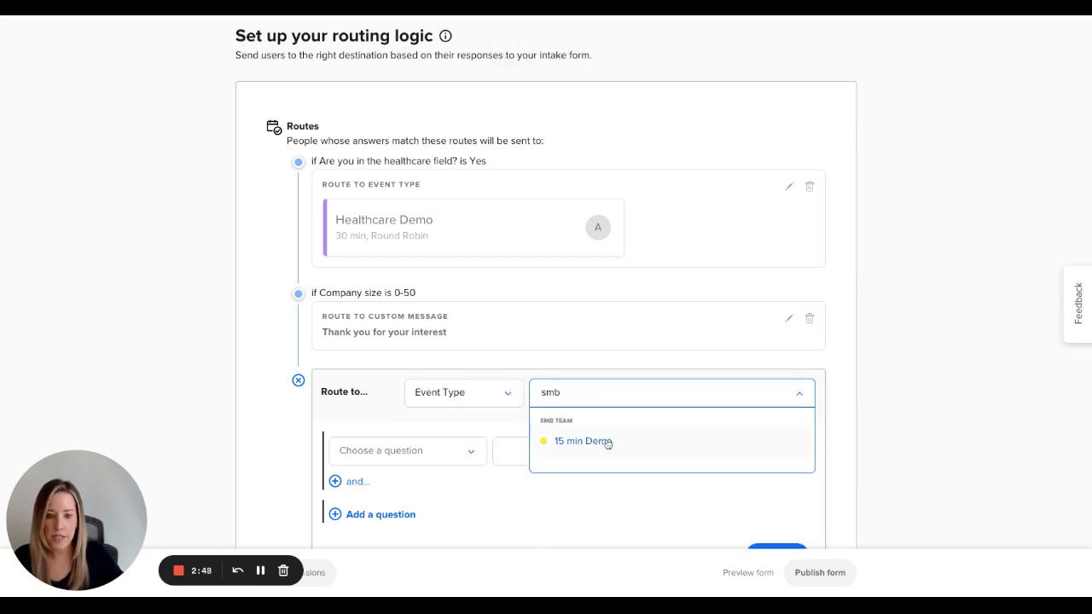
click(602, 442)
Step: Set the third route's condition to Company size is 50-500
click(455, 451)
click(435, 506)
click(509, 461)
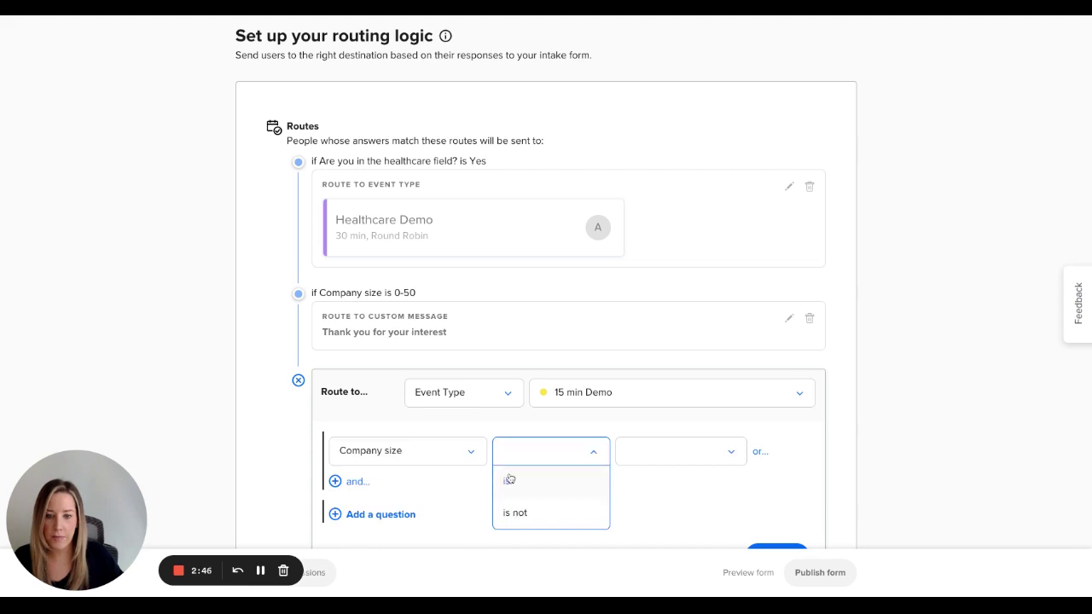
click(516, 488)
click(672, 454)
click(658, 513)
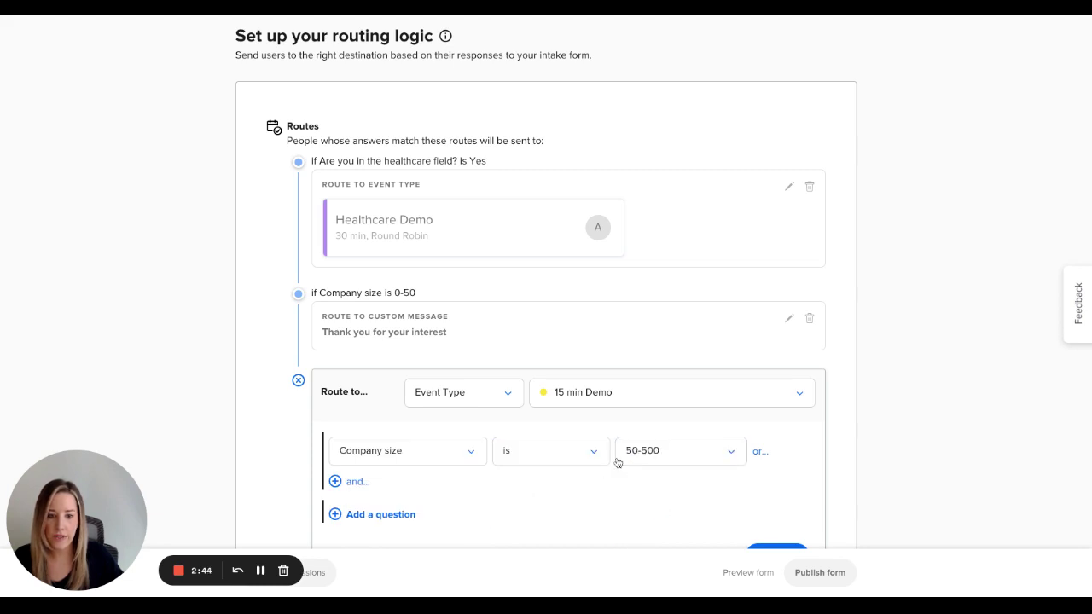
scroll(597, 444, down, 2)
Step: Save the 15 min Demo route and start a fourth route to Intro - 30 Min
click(335, 380)
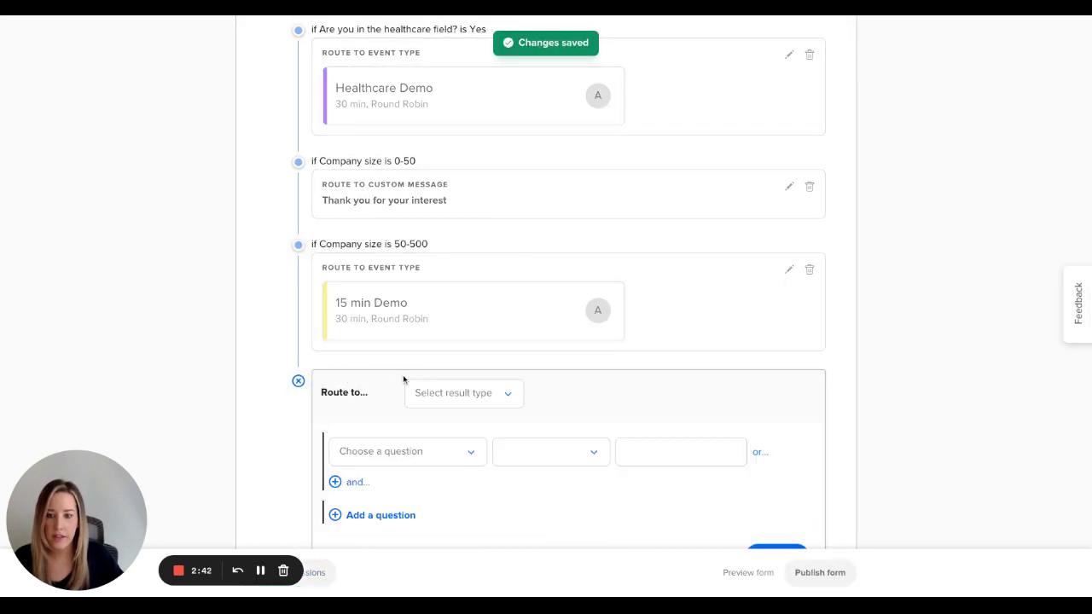
click(431, 392)
click(450, 454)
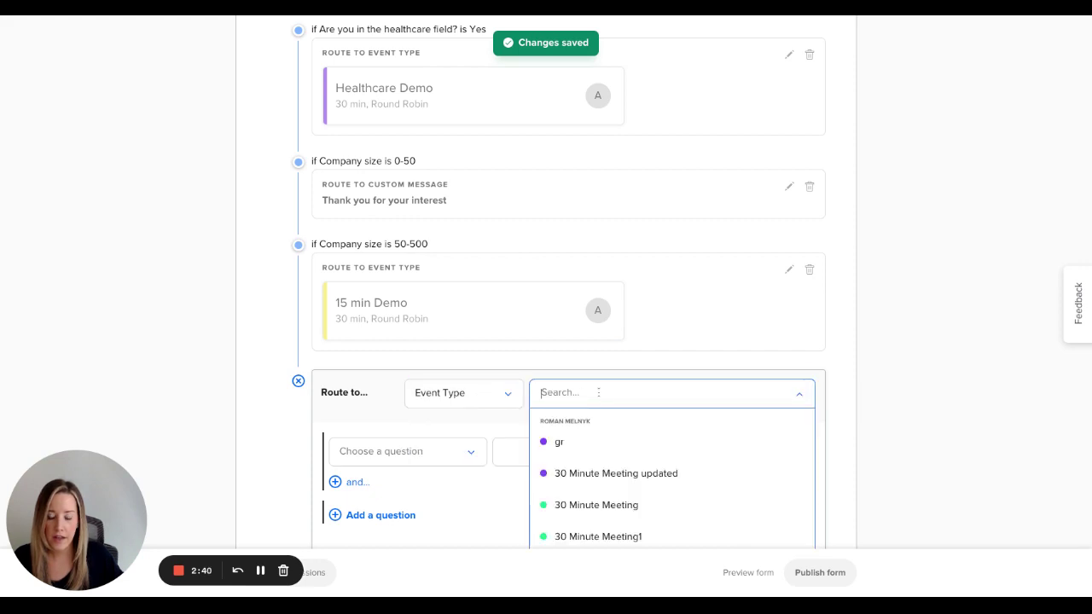
text(ent)
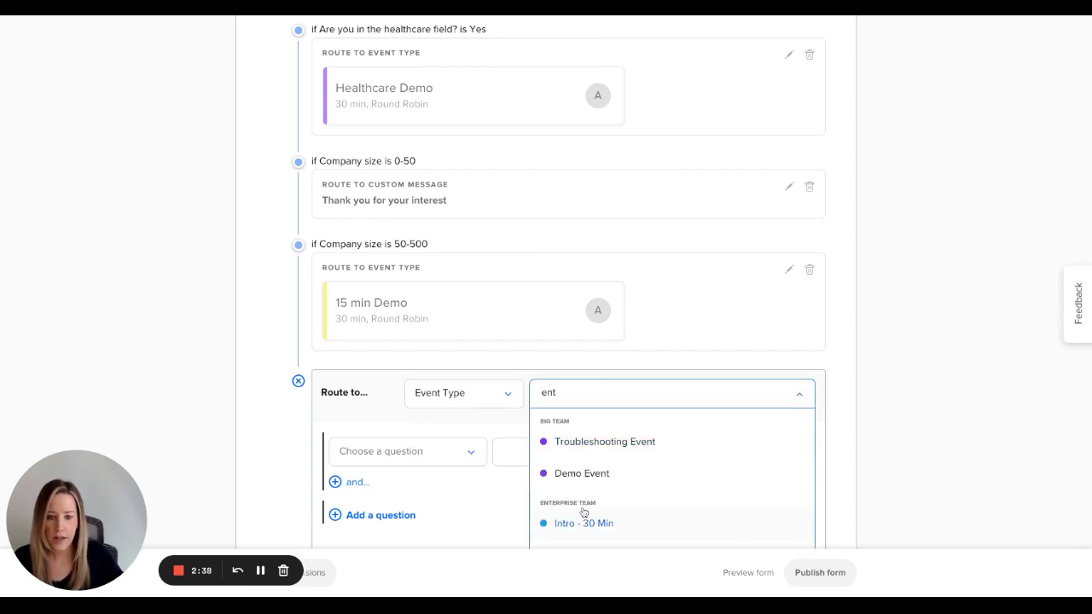
click(566, 522)
click(444, 463)
Step: Add the condition Company size is 500+ and save the fourth route
click(444, 514)
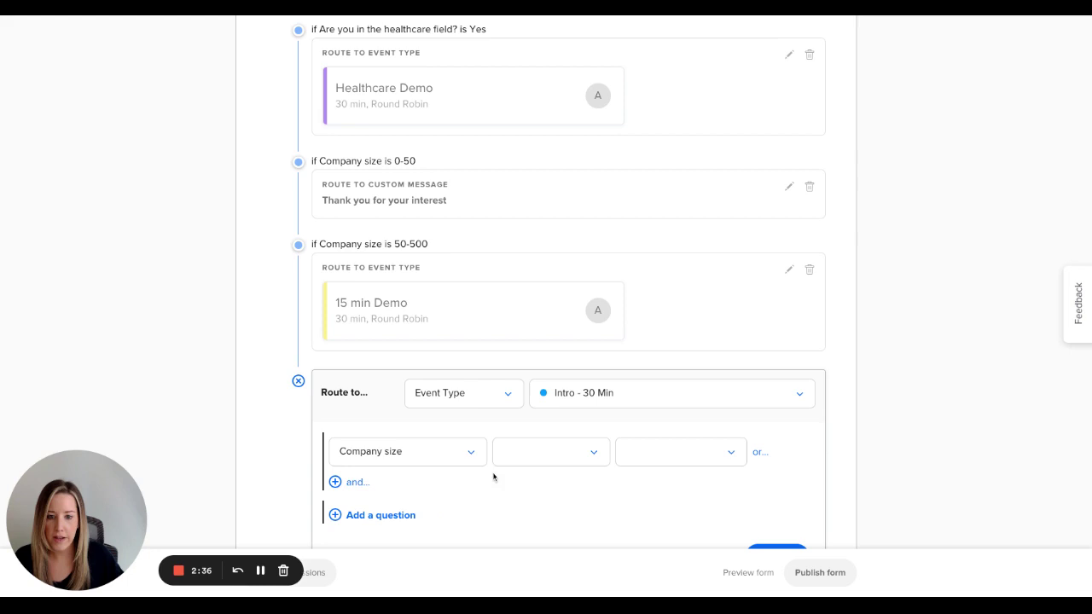
click(504, 461)
click(543, 486)
click(674, 446)
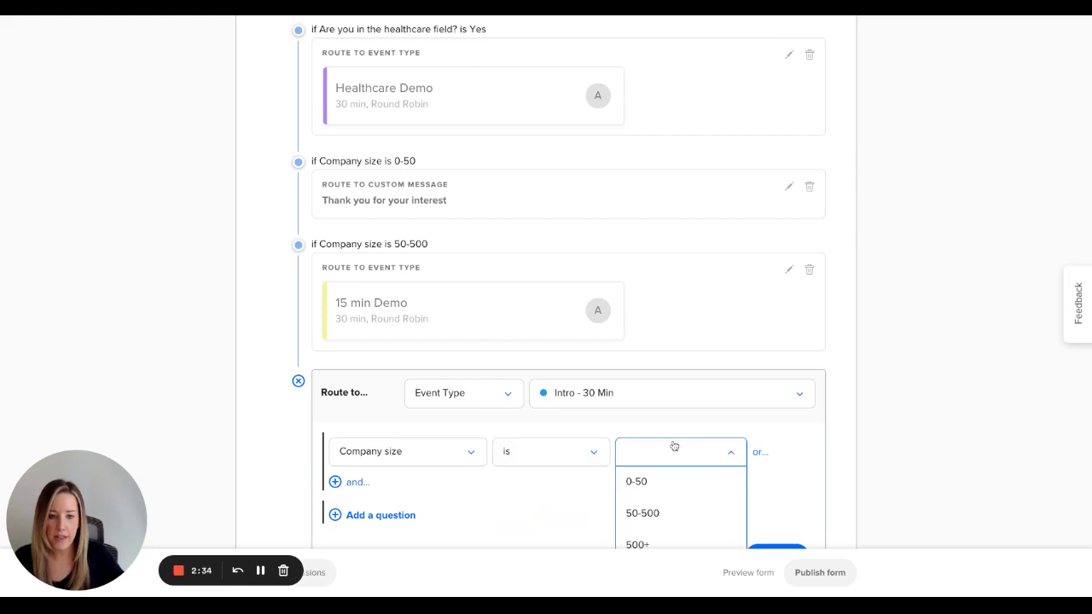
click(655, 540)
scroll(743, 477, down, 2)
click(766, 408)
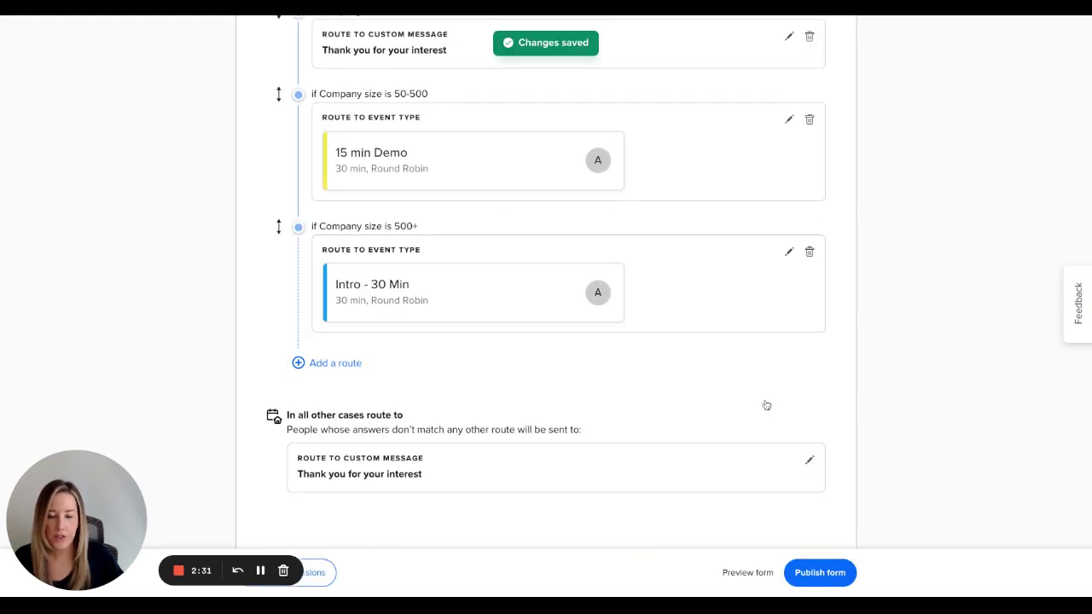
scroll(688, 256, up, 3)
scroll(532, 242, up, 1)
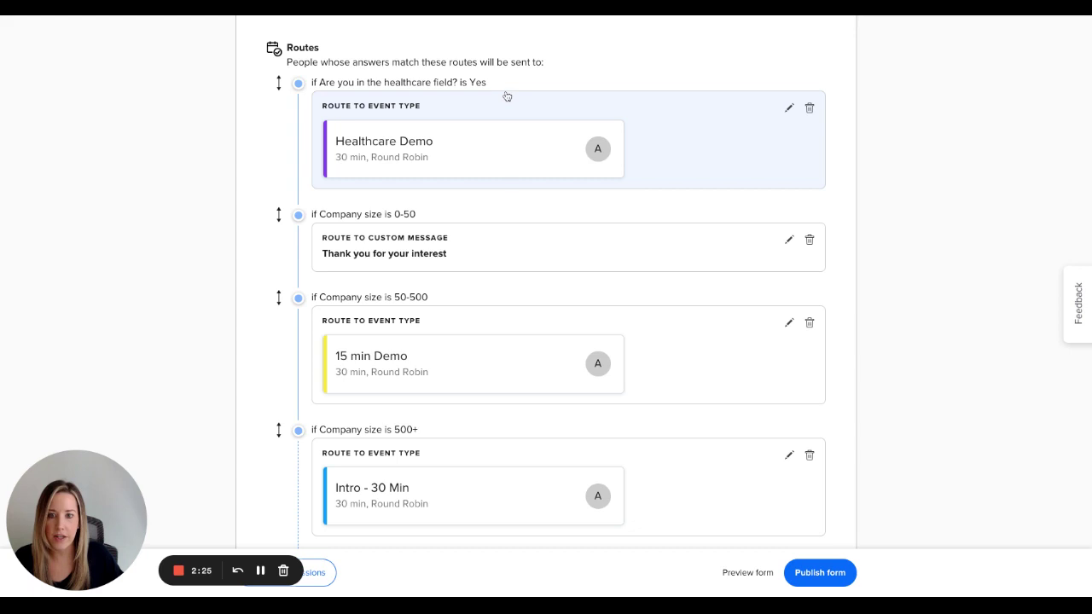
scroll(507, 96, down, 1)
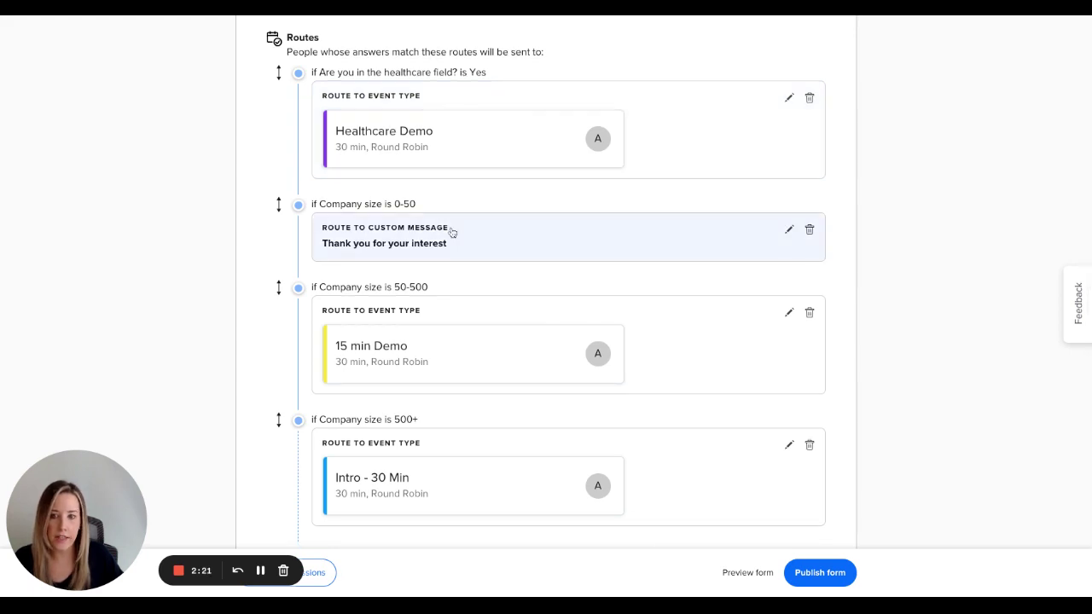
scroll(439, 273, down, 1)
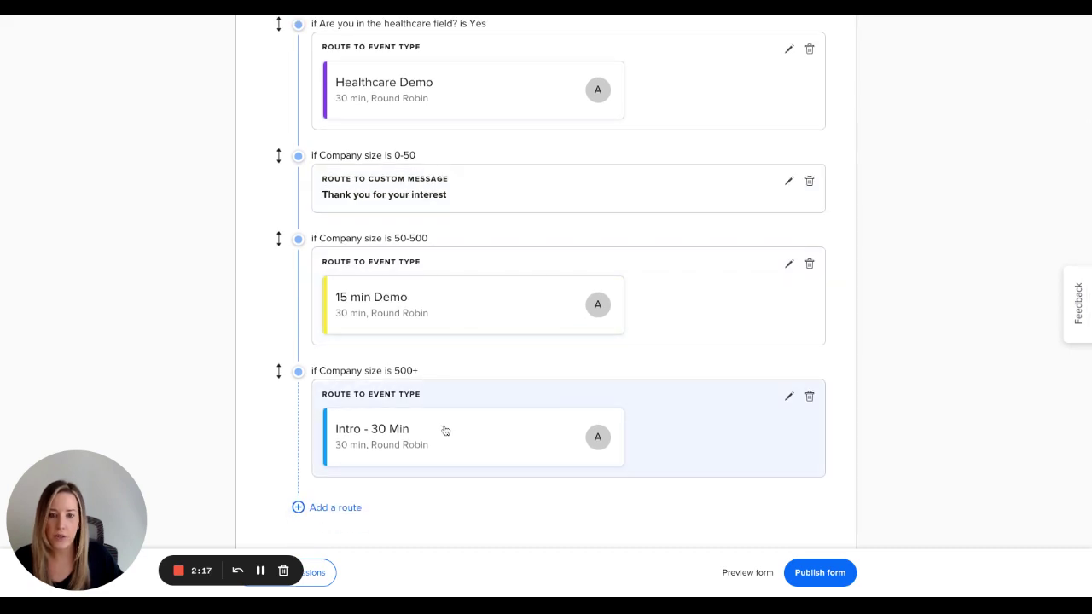
scroll(443, 378, down, 2)
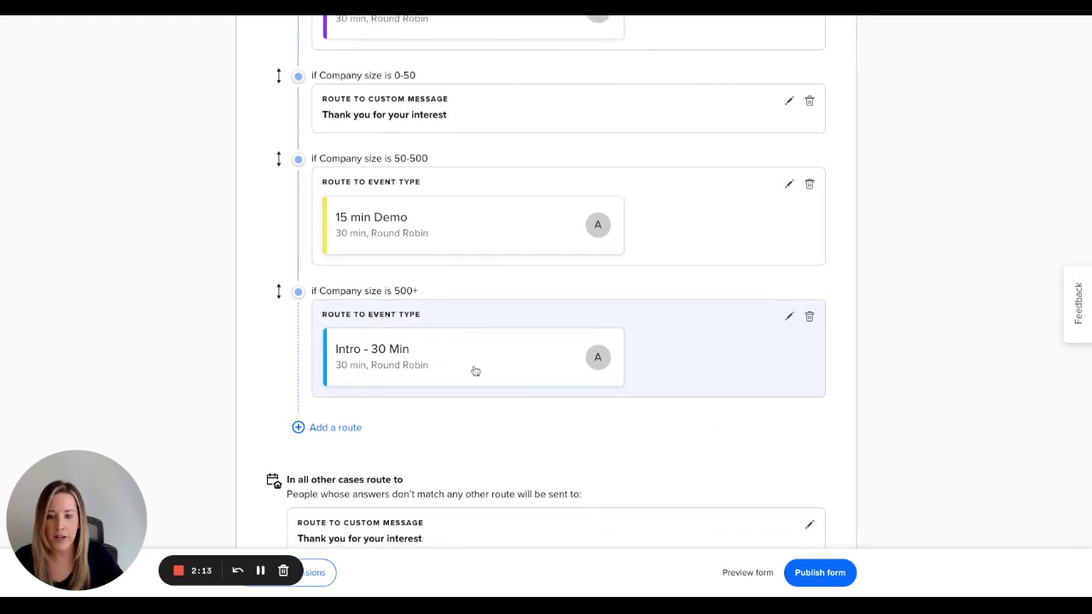
scroll(473, 370, down, 2)
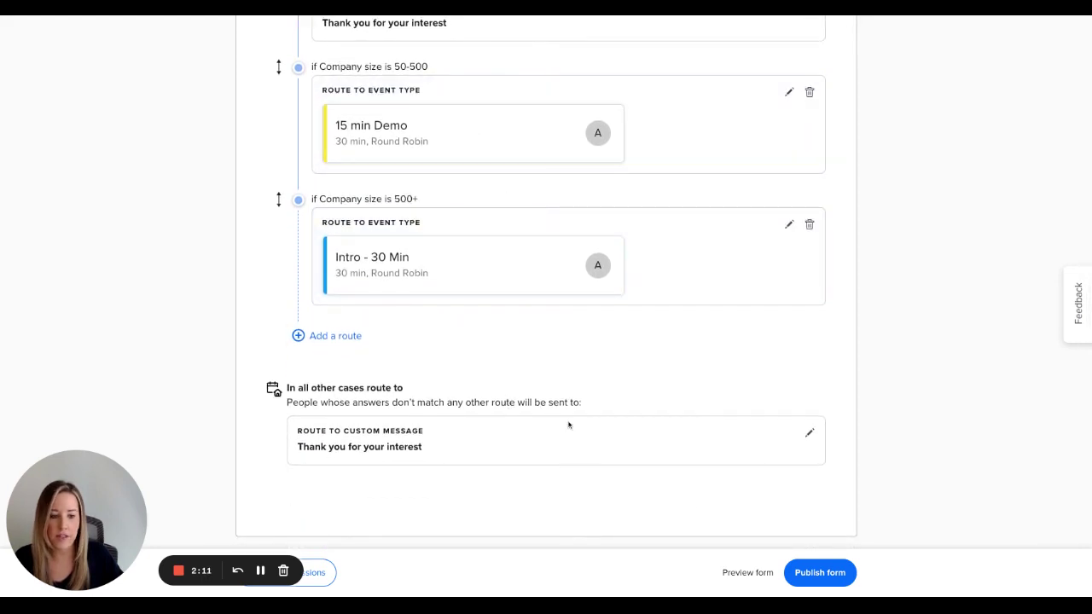
Step: Publish the Sales form and view its Add to website embed options
click(804, 583)
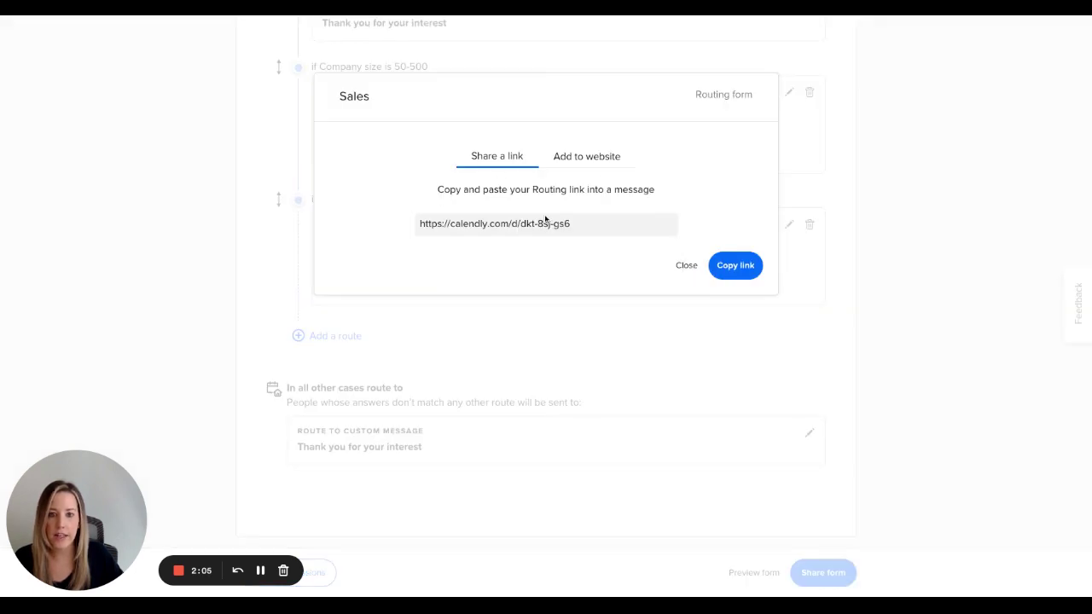
click(587, 157)
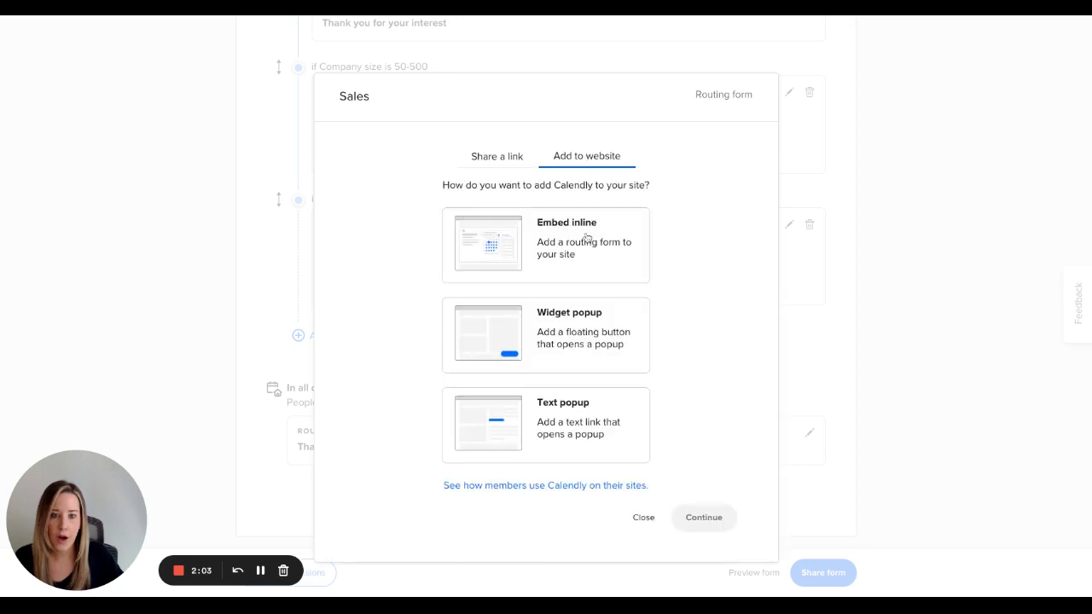
click(644, 518)
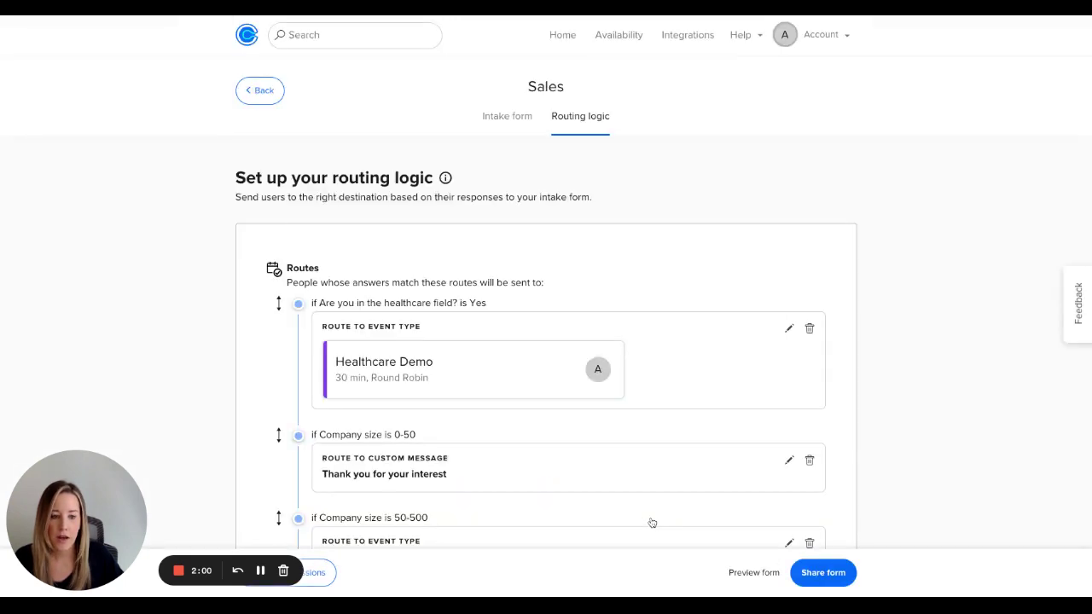
click(753, 574)
click(336, 148)
text(A)
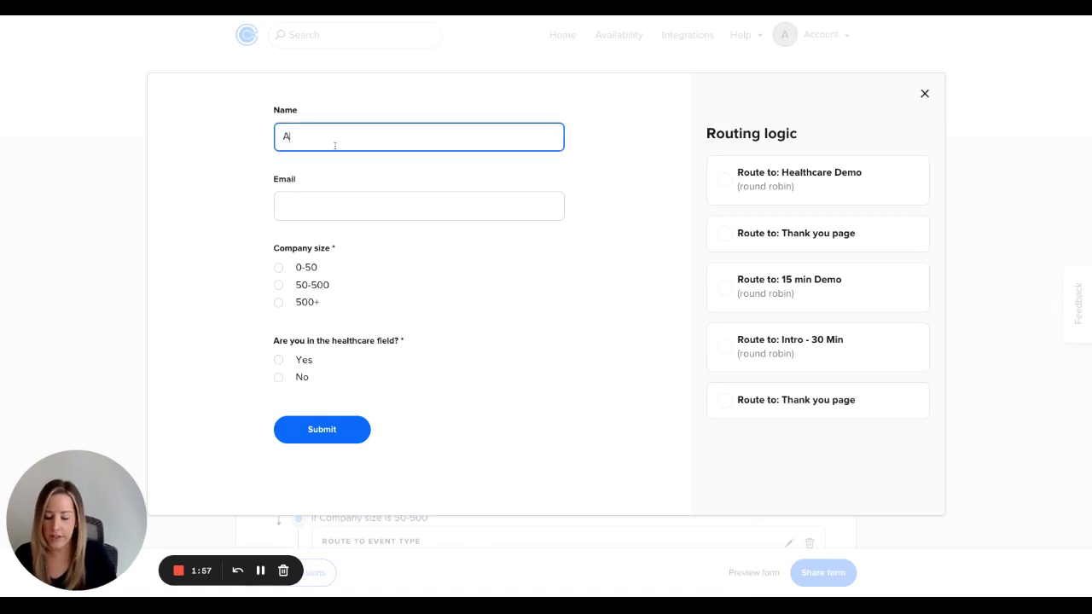
text(manda)
click(325, 209)
text(aman)
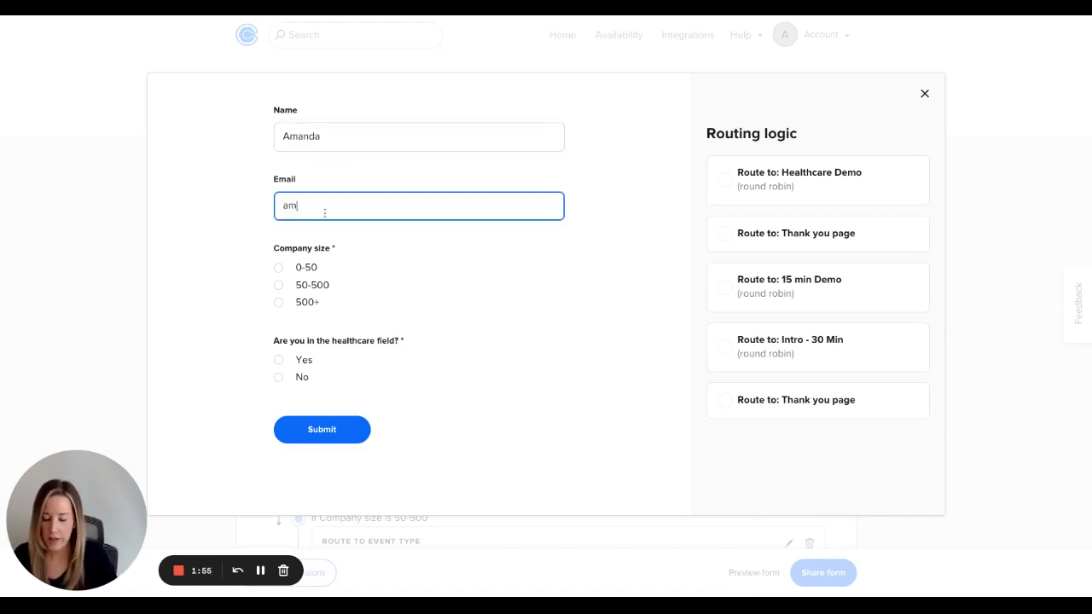
text(da@TEST)
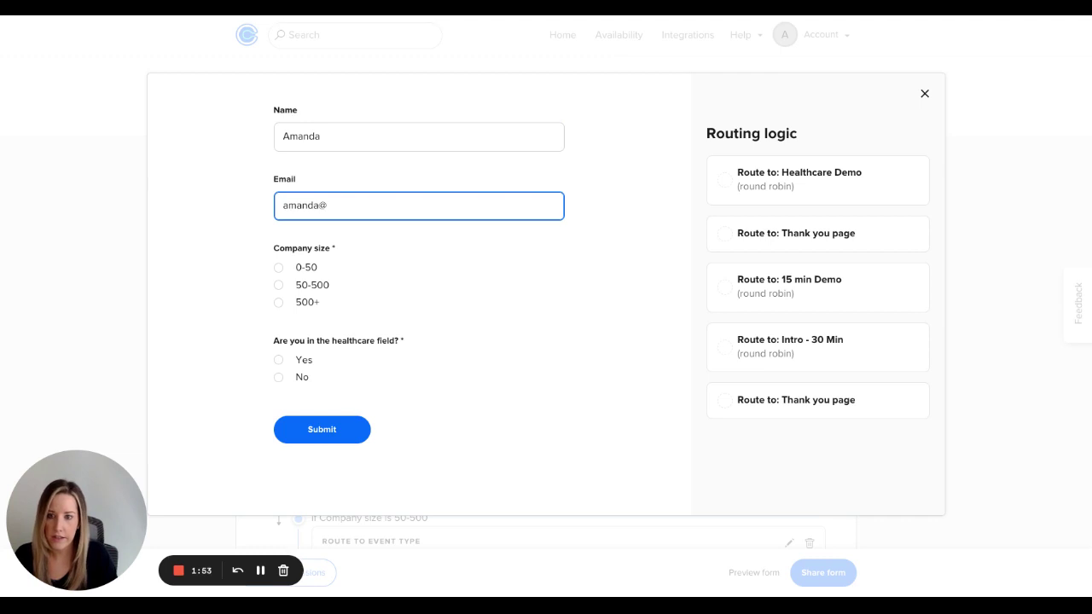
text(.COM)
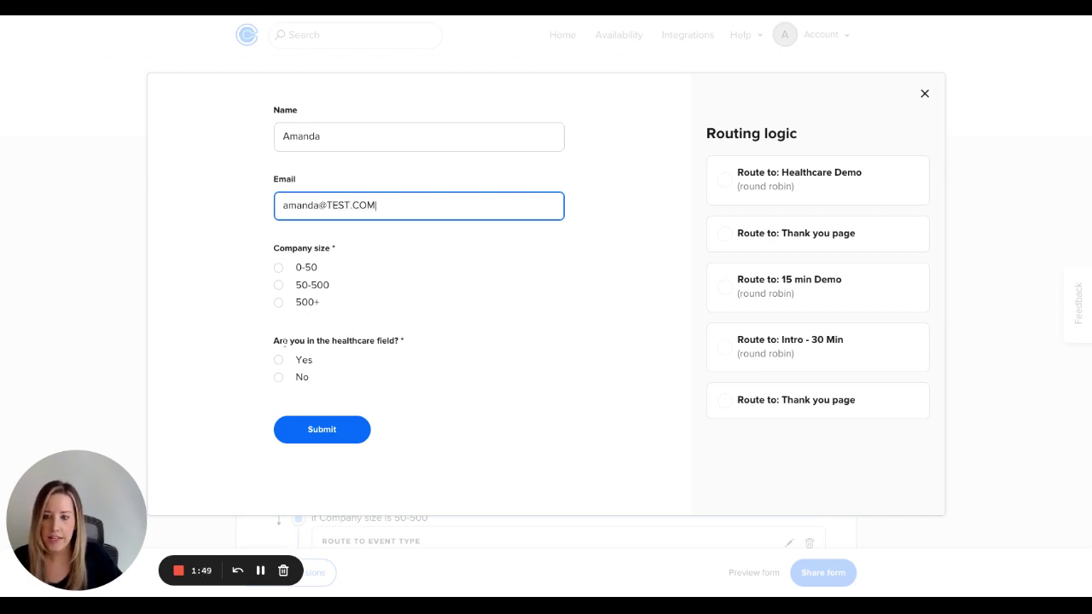
click(278, 268)
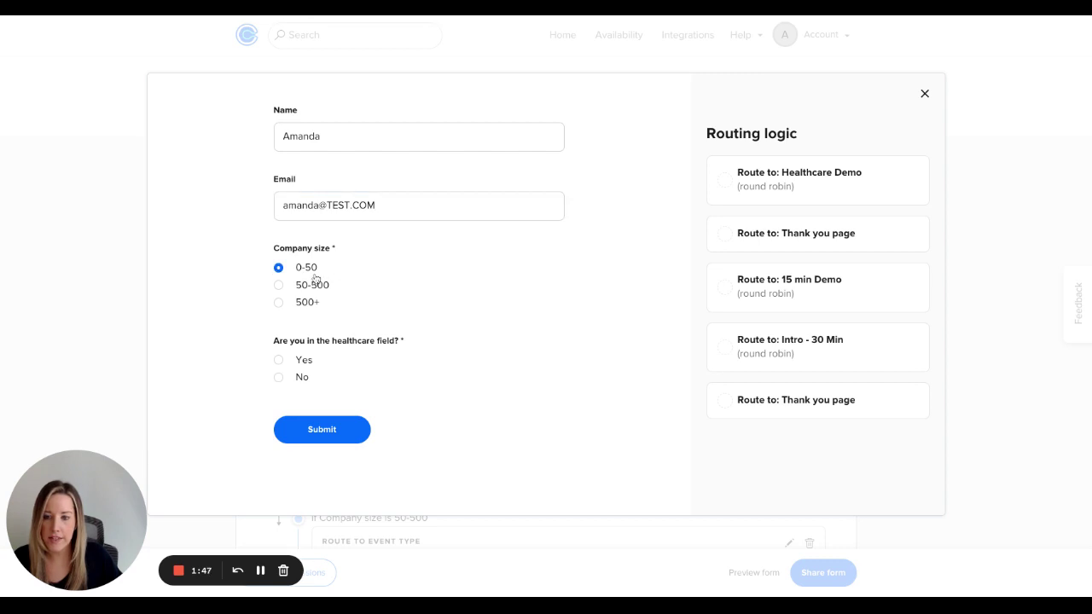
click(278, 360)
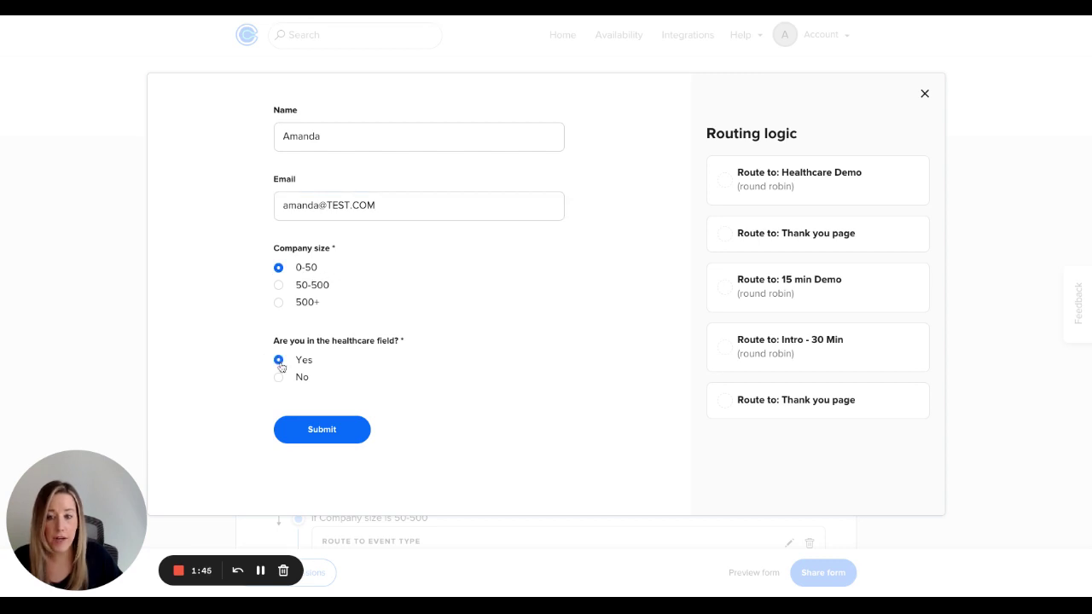
Step: Submit the preview, resubmit with 50-500 and No to confirm routing, then close it
click(345, 442)
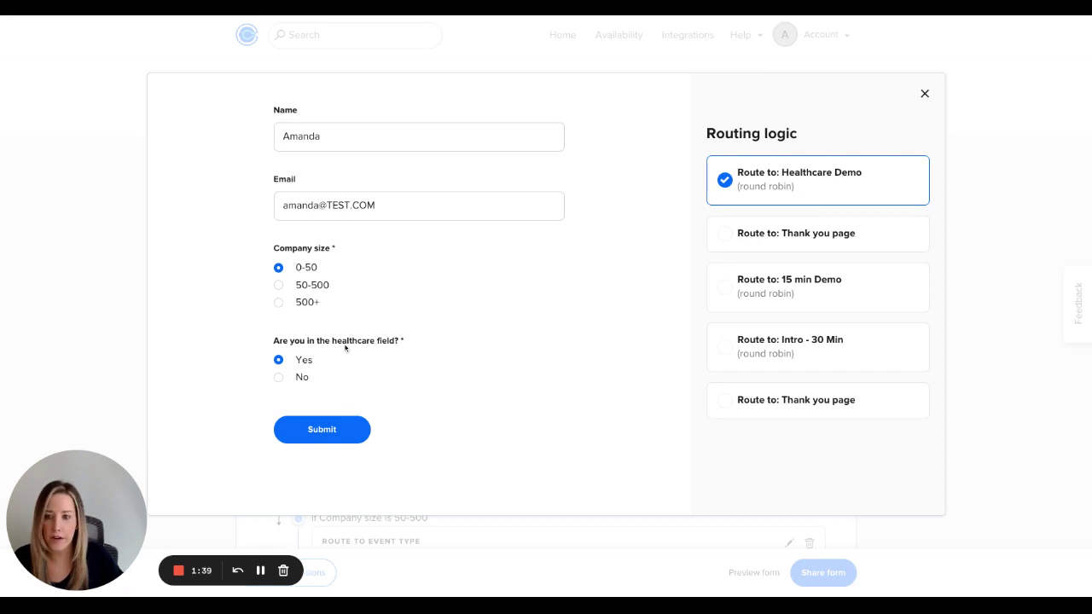
click(280, 287)
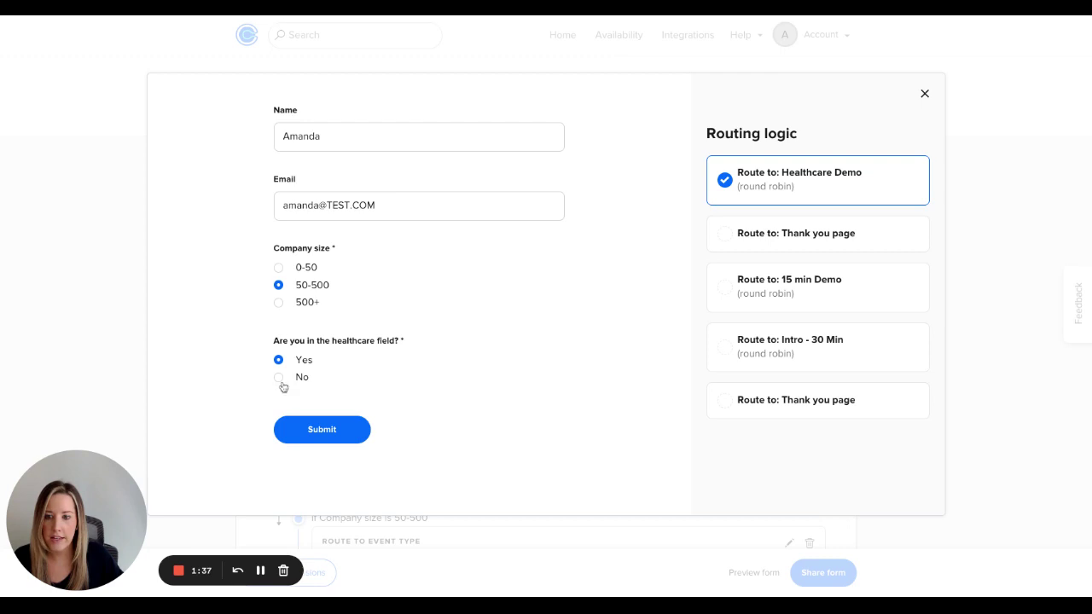
click(280, 378)
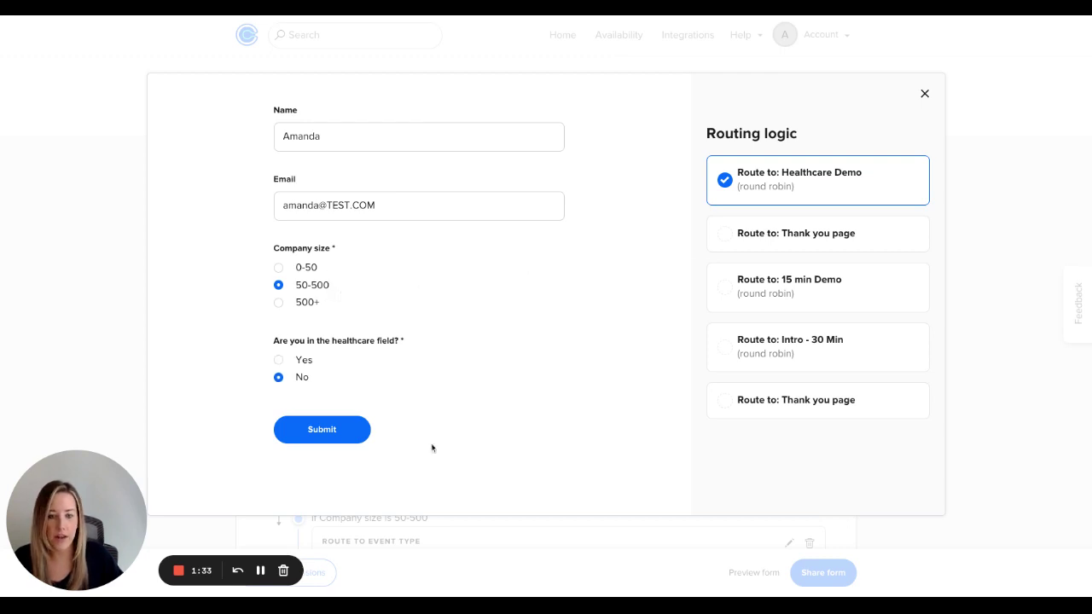
click(347, 429)
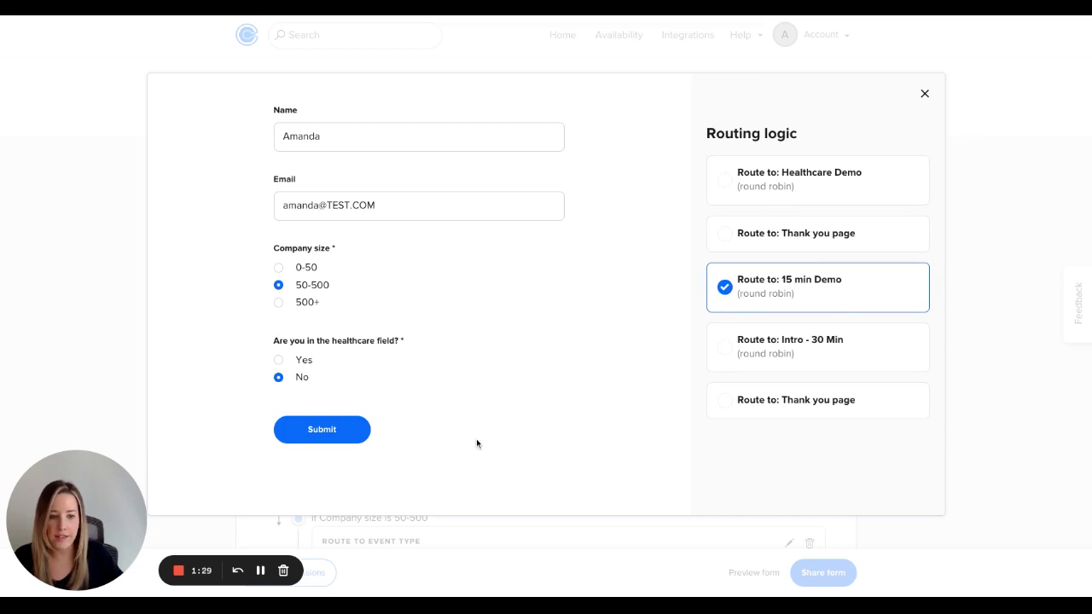
click(925, 94)
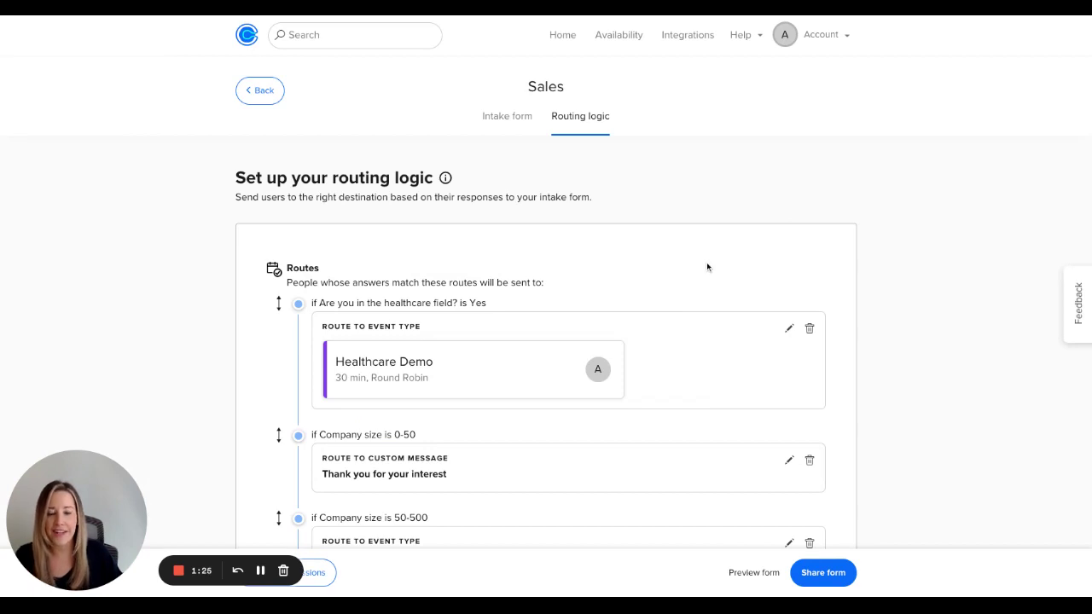